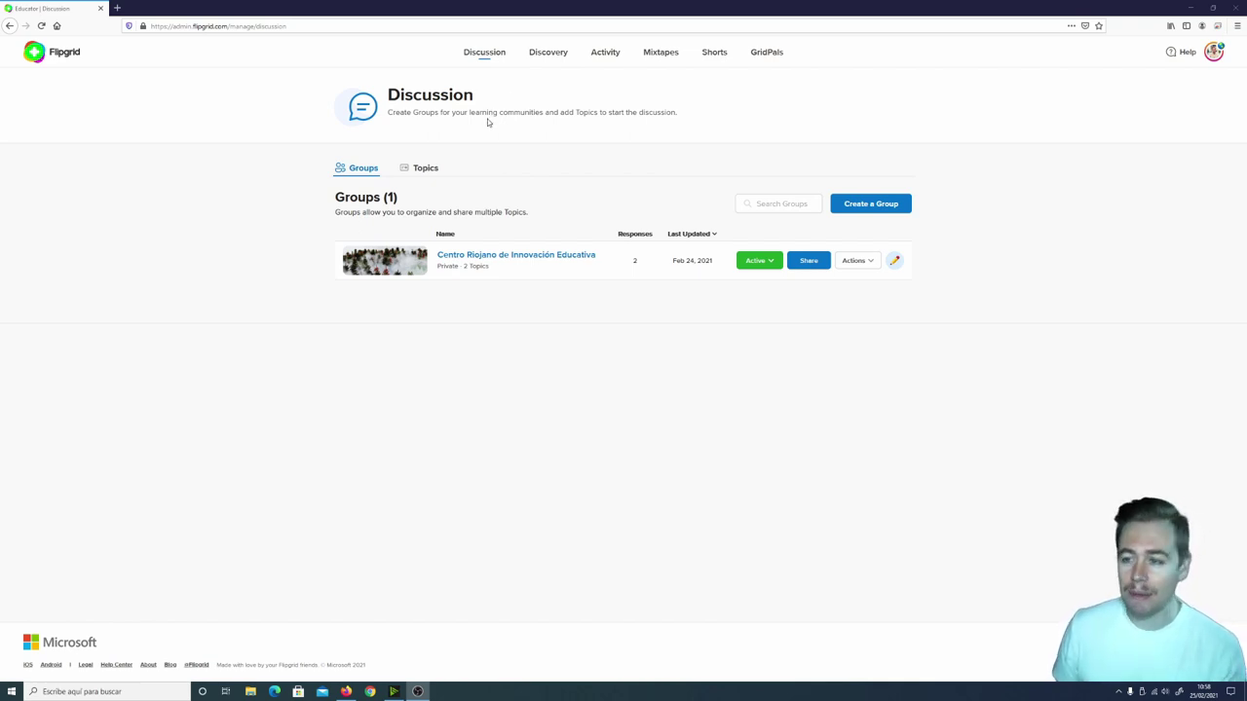
From the Discussion groups page, start creating a new group.
click(481, 55)
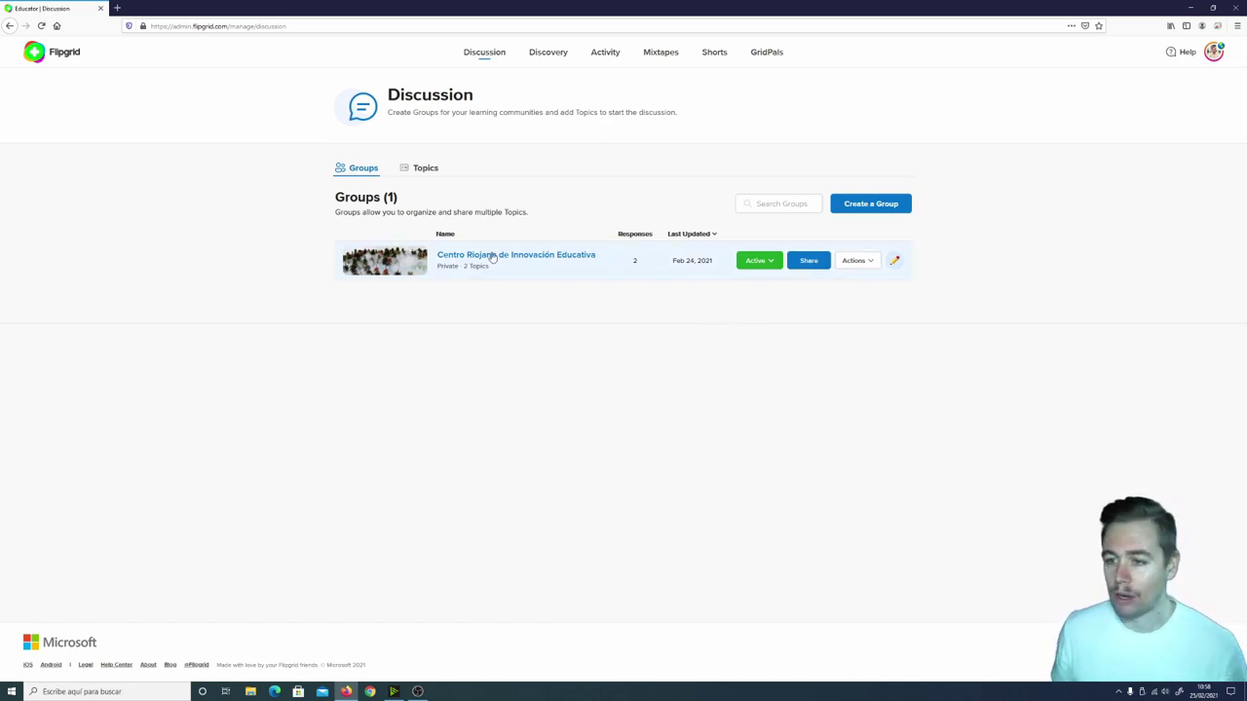
click(897, 207)
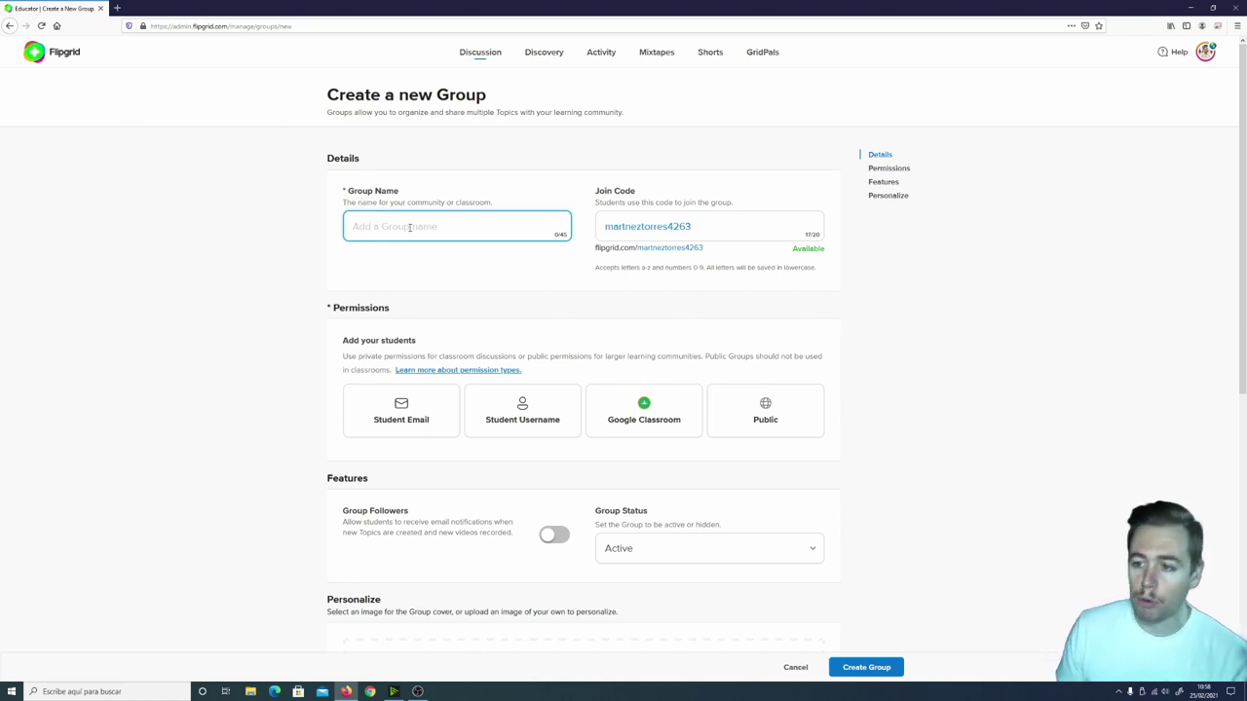
text(4)
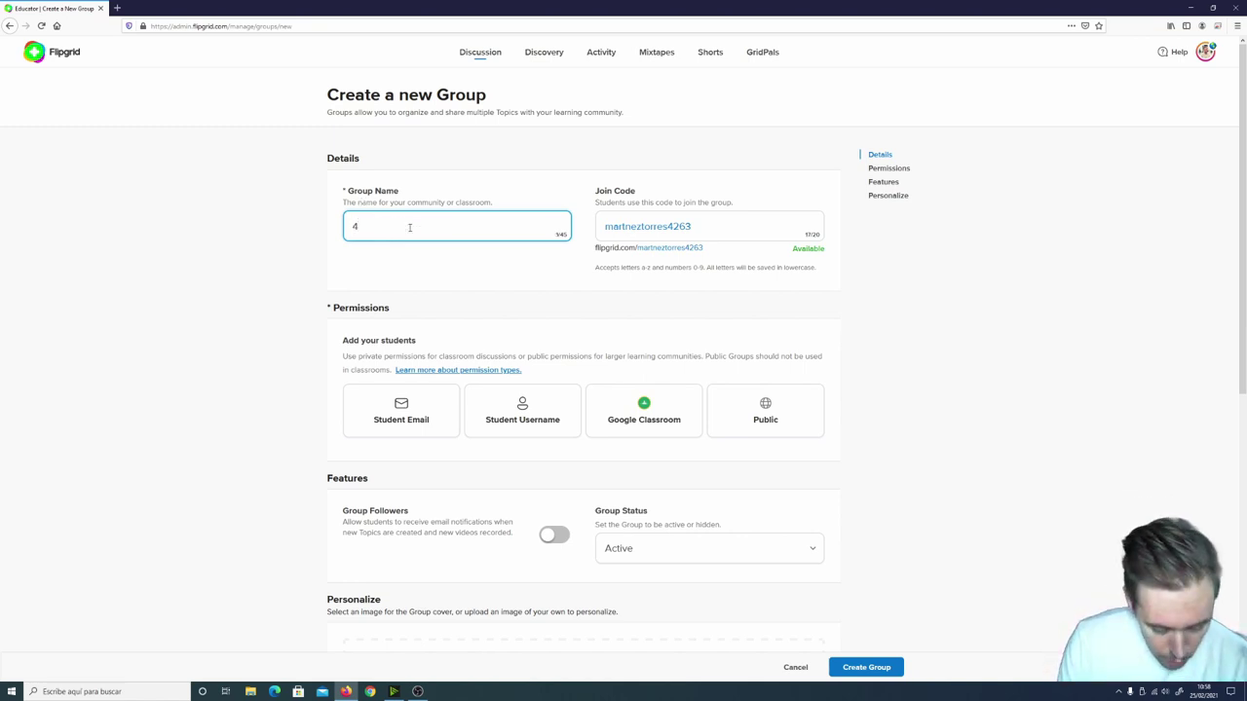
text(º A)
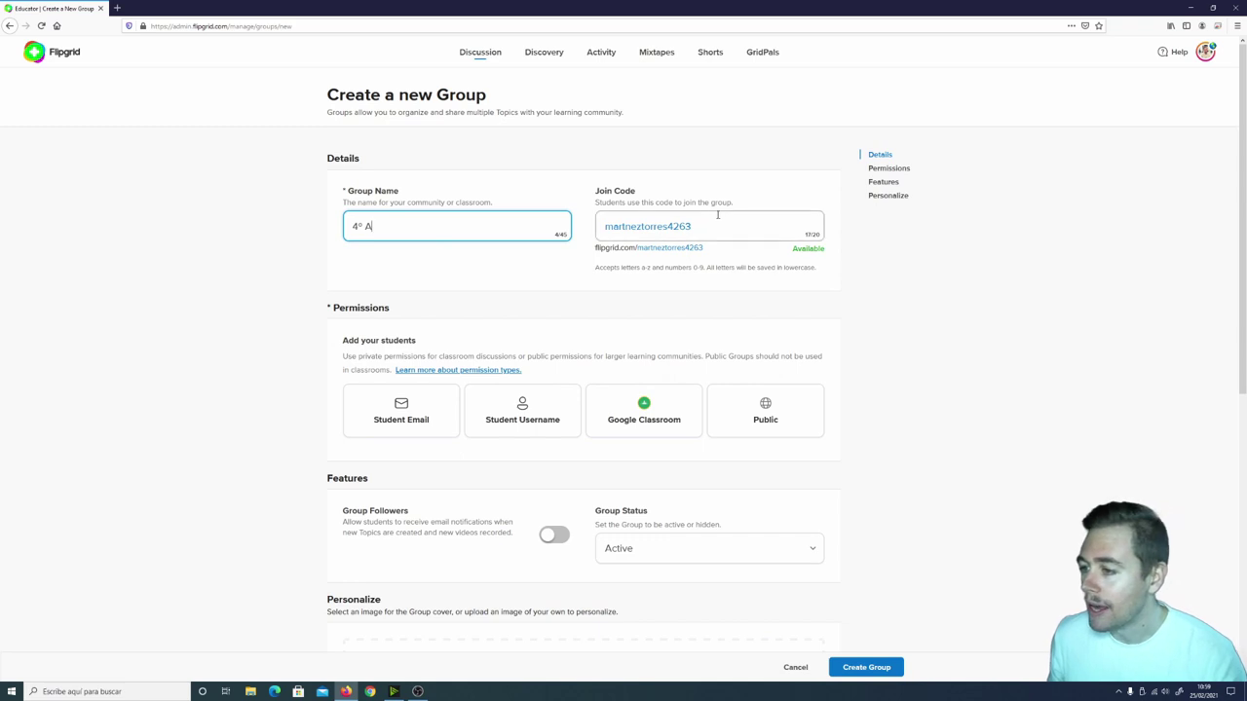
double_click(647, 226)
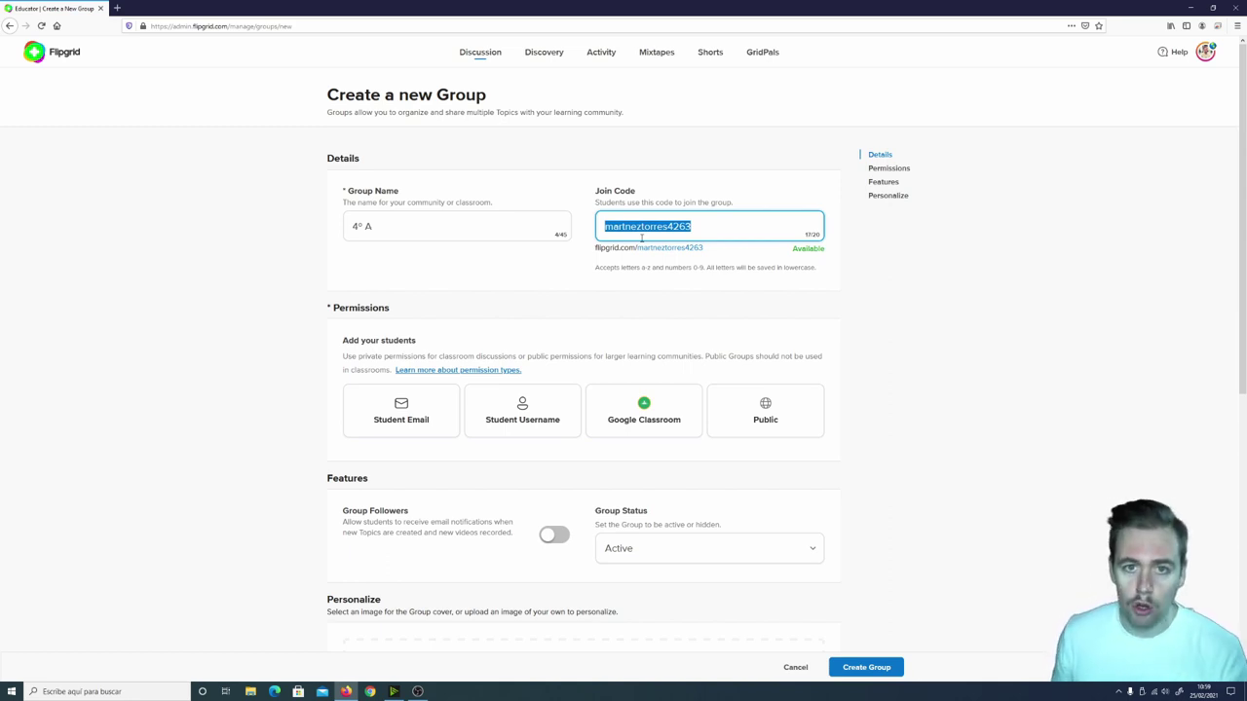
text(crie)
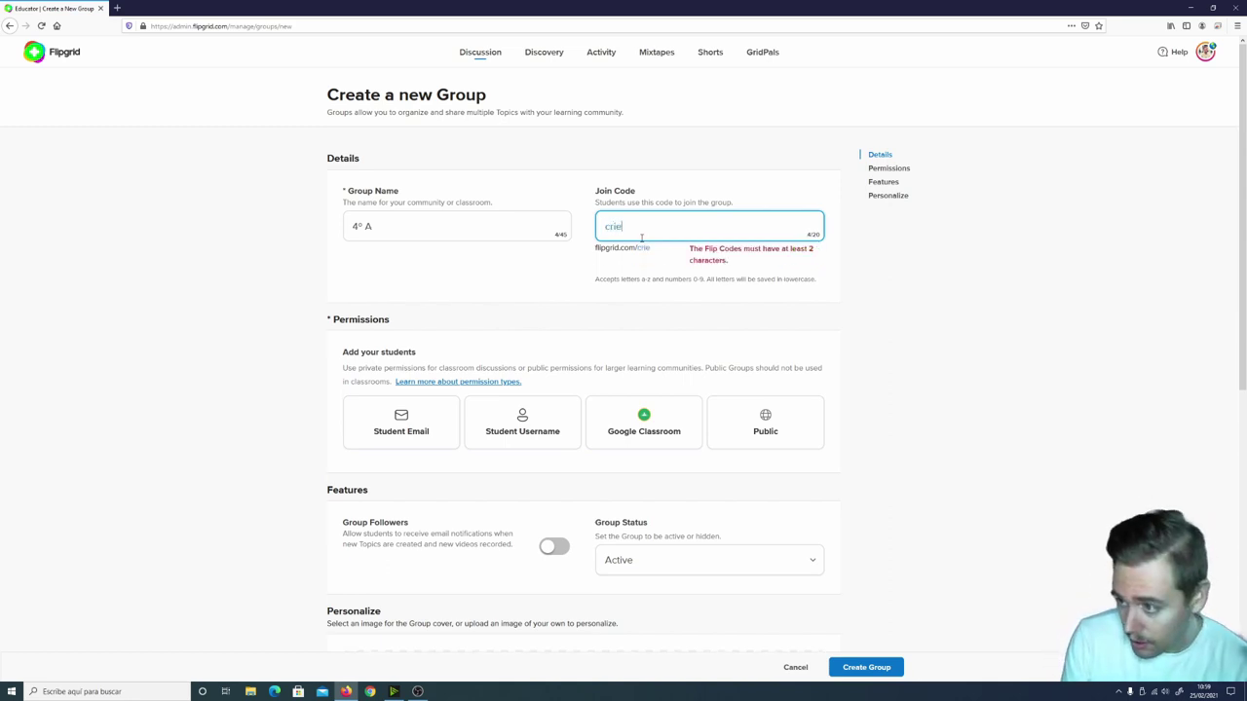
text(41)
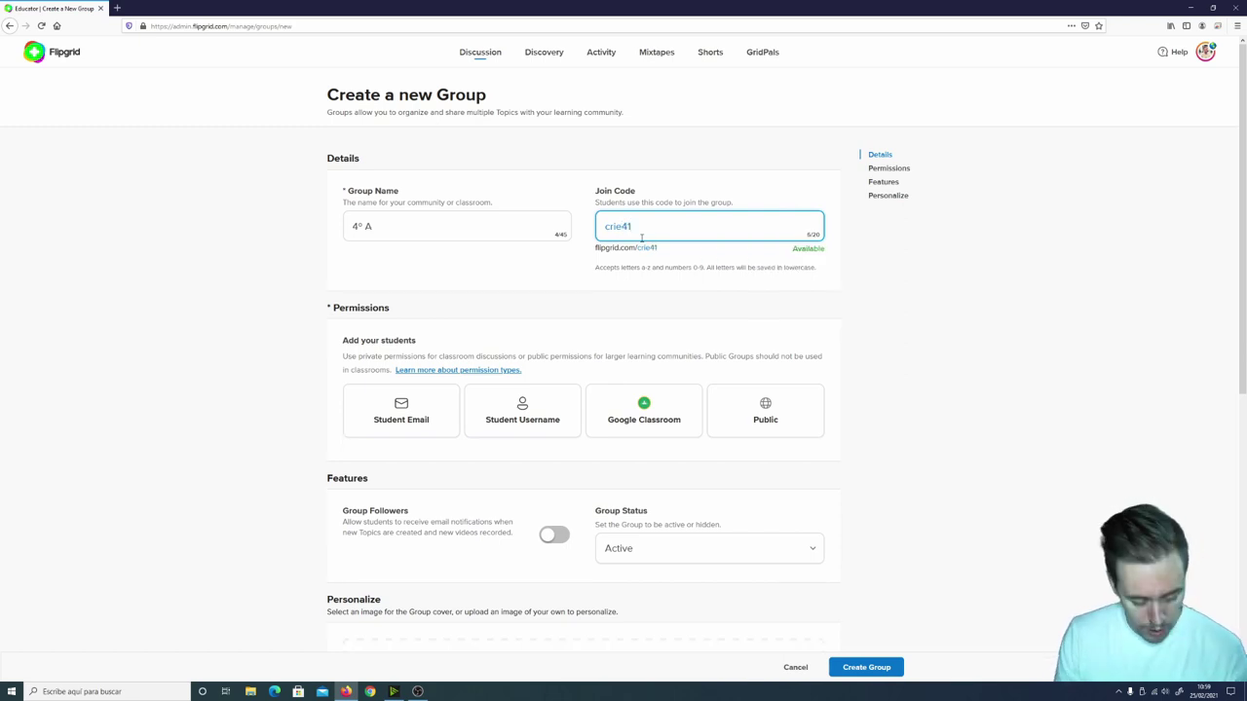
text(a0)
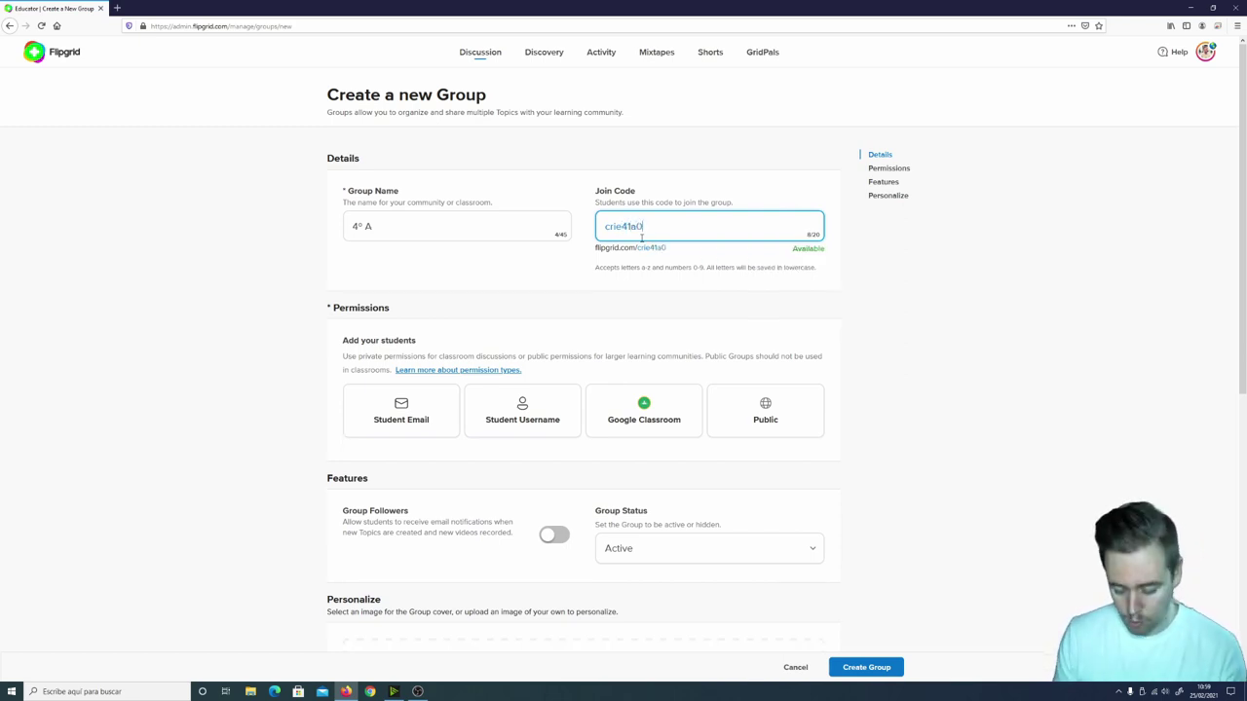
key(BackSpace)
key(BackSpace)
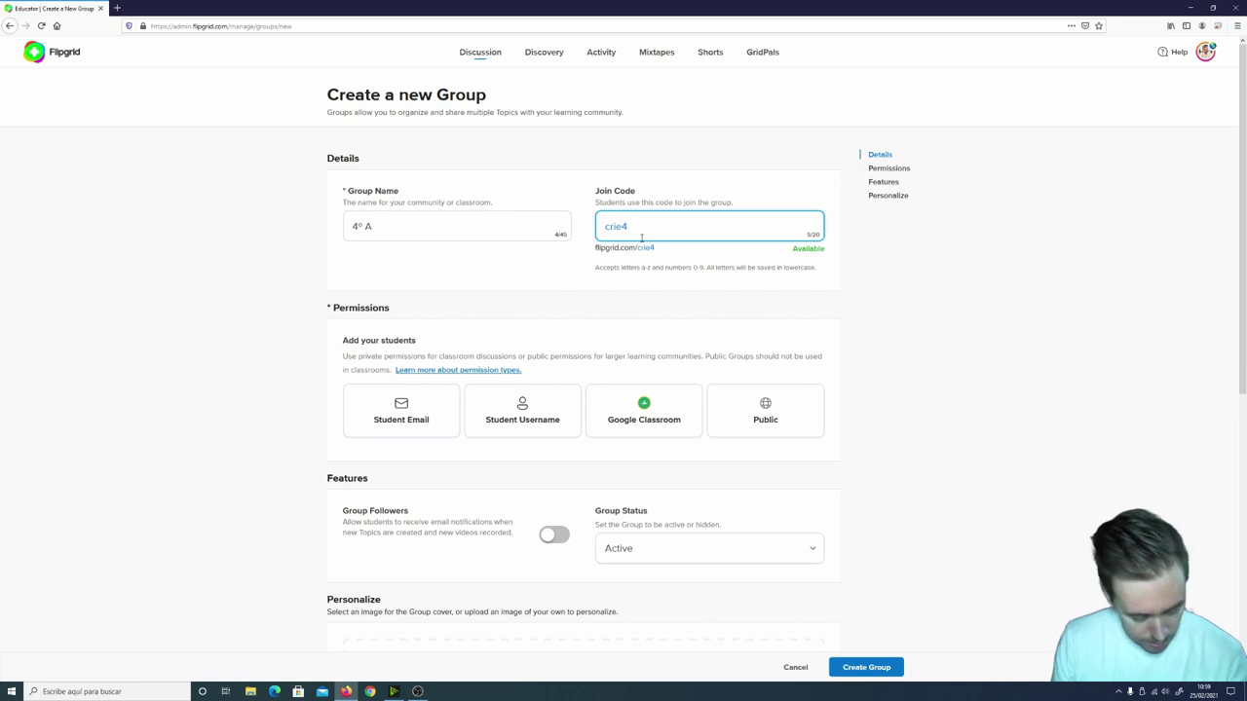
text(a)
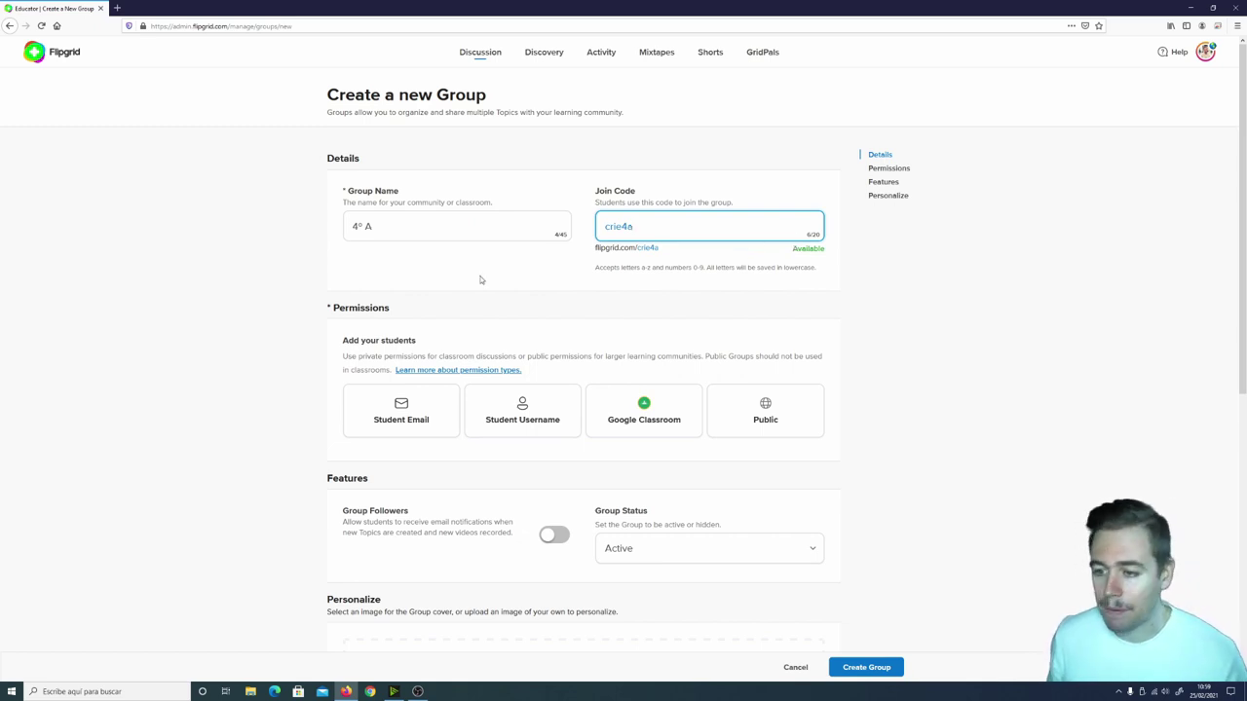
Try the Public permission, then set student permissions to Google Classroom.
scroll(481, 279, down, 1)
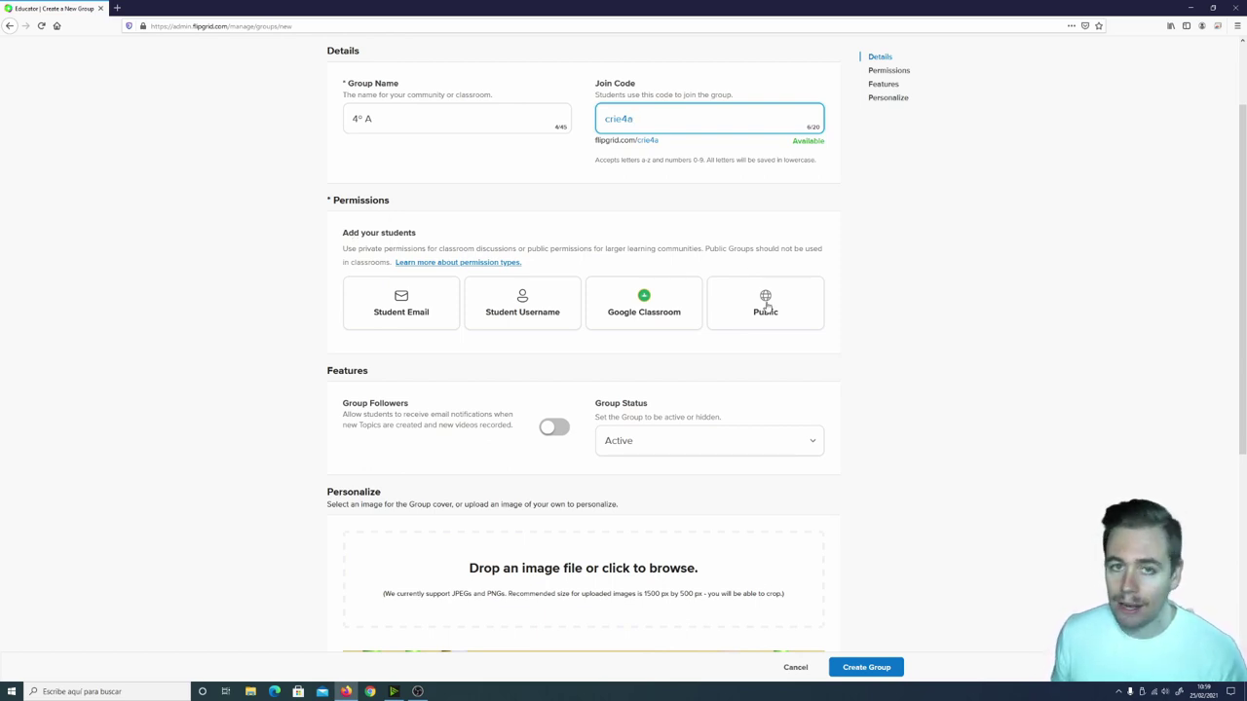
click(766, 307)
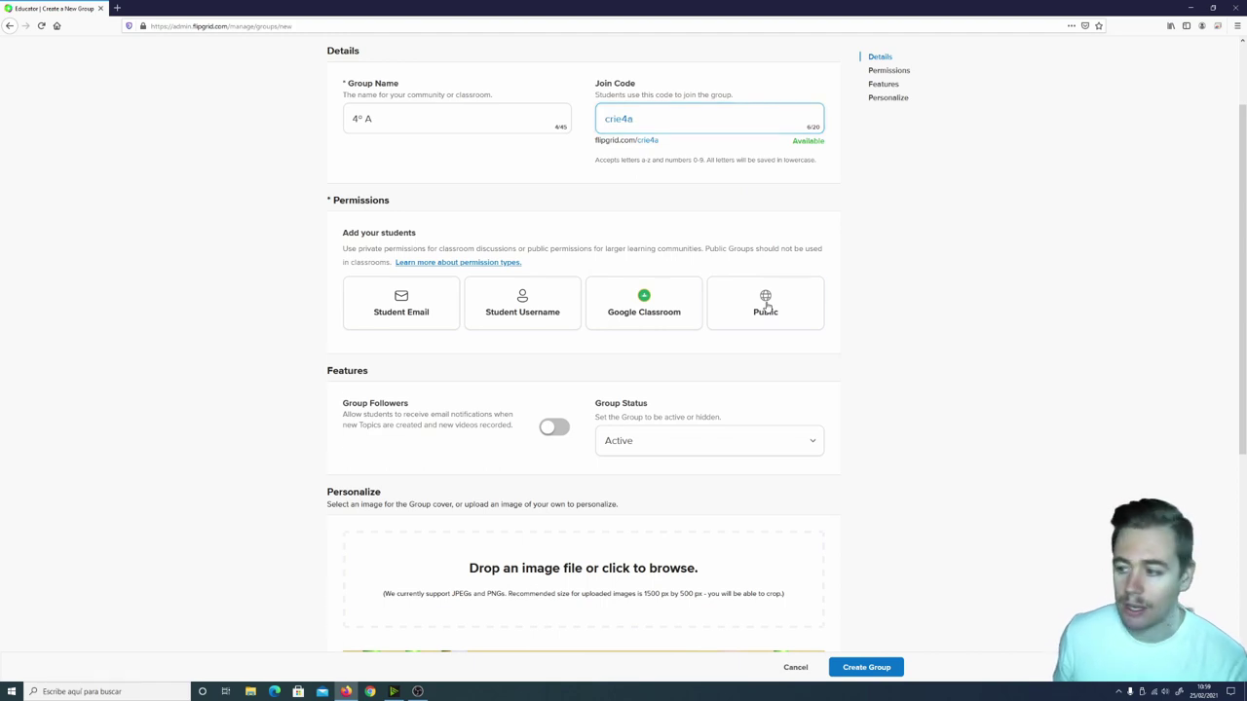
drag(474, 435, 239, 420)
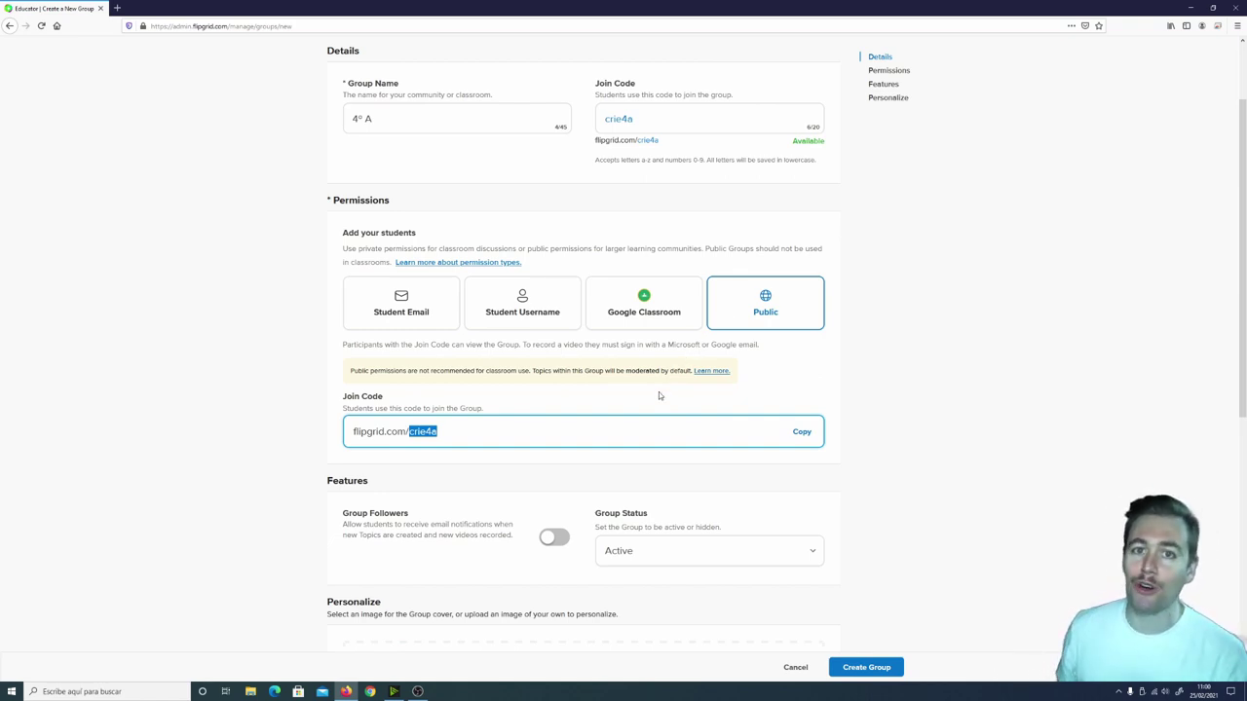
click(690, 310)
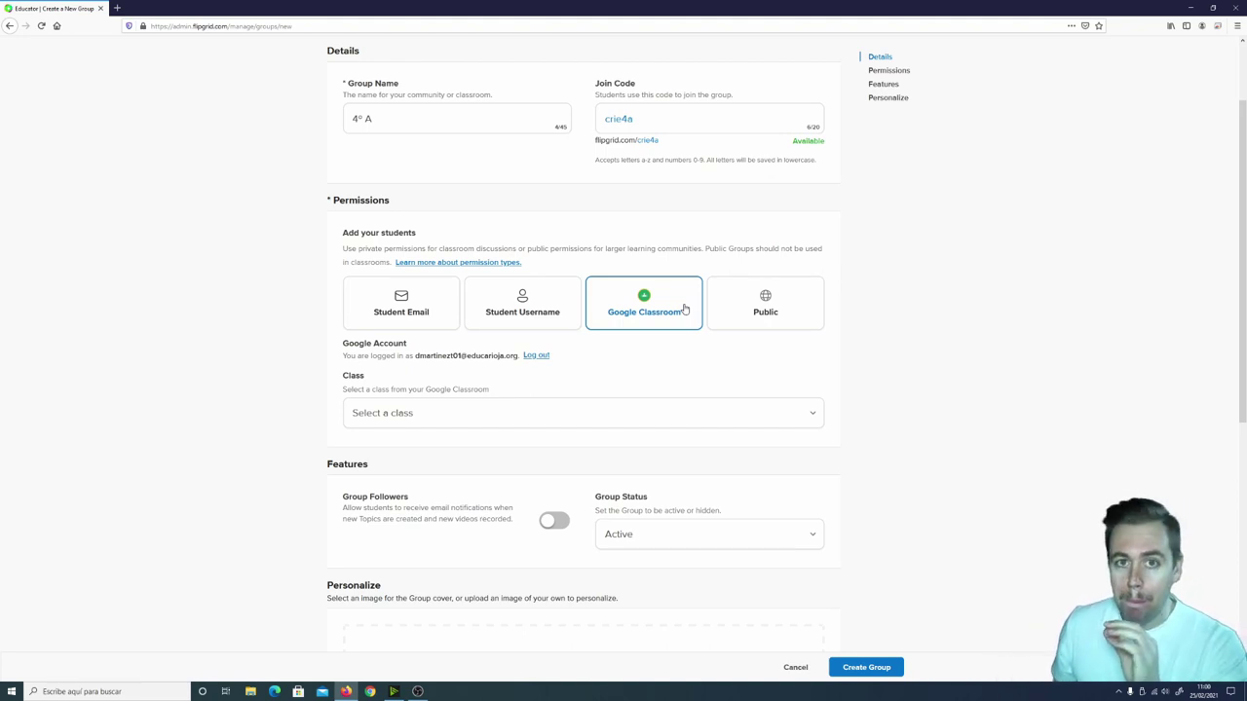
Re-sign in with the teacher's Google account and allow Flipgrid access to Google Classroom.
click(537, 356)
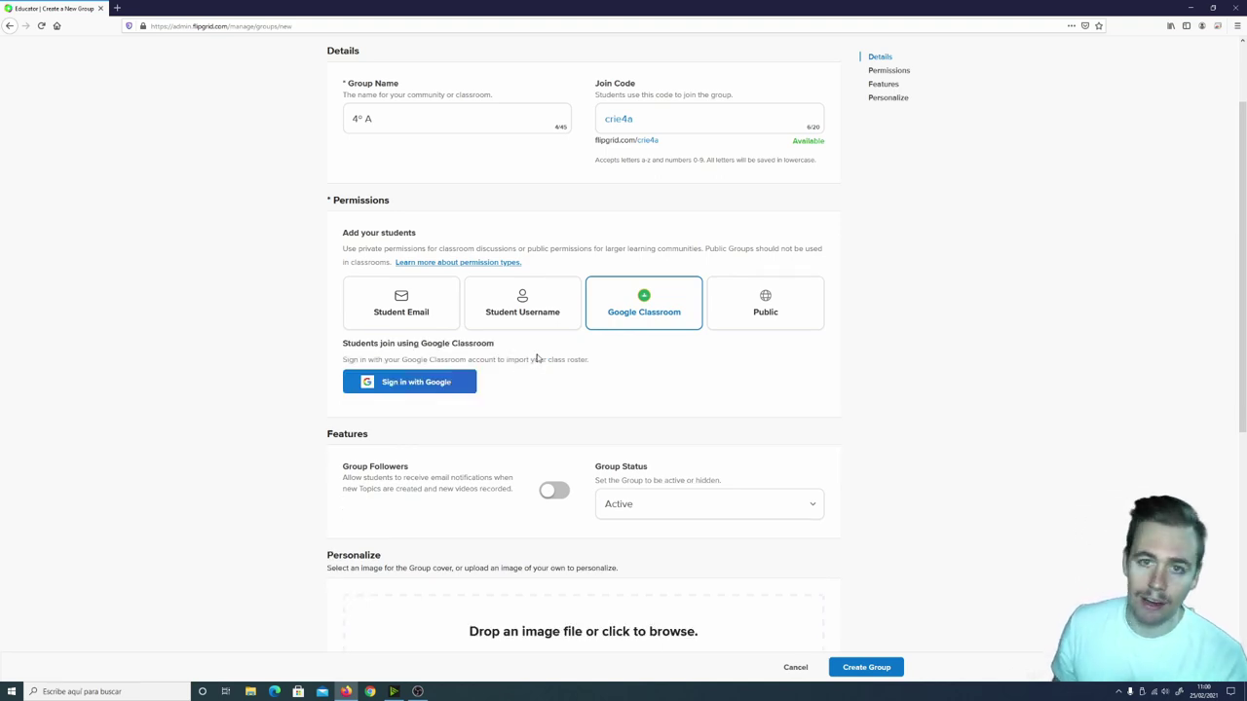
click(446, 387)
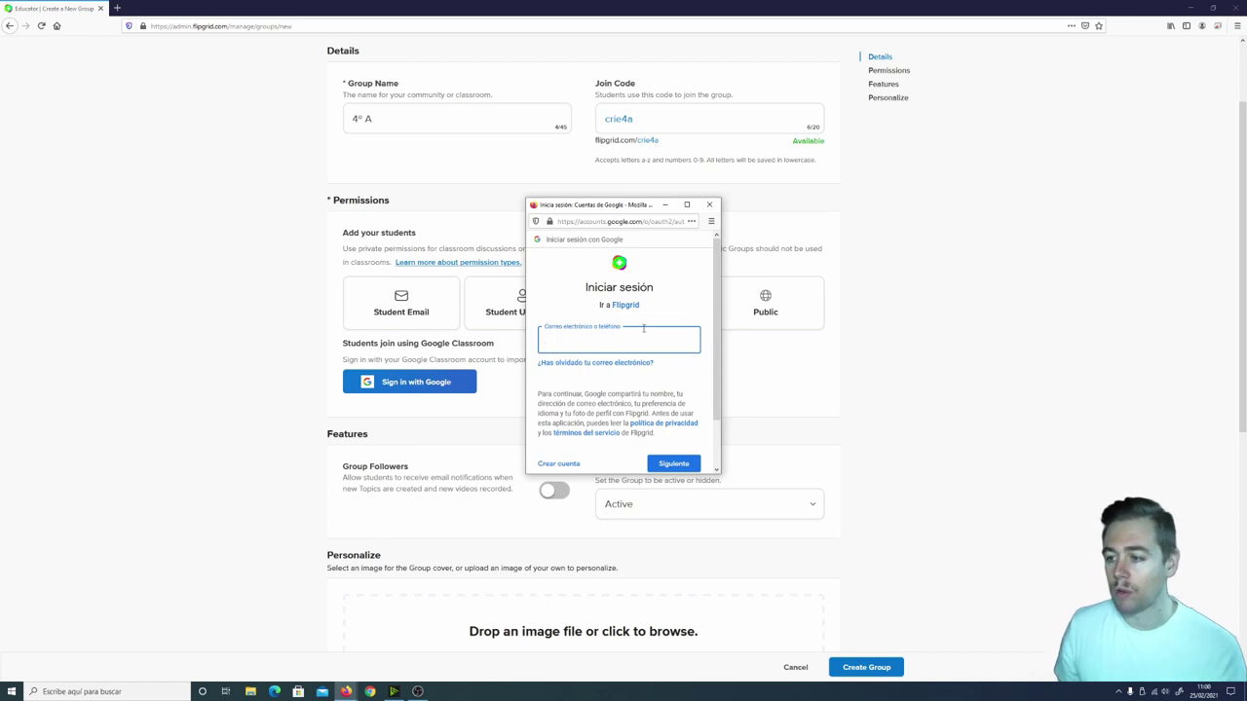
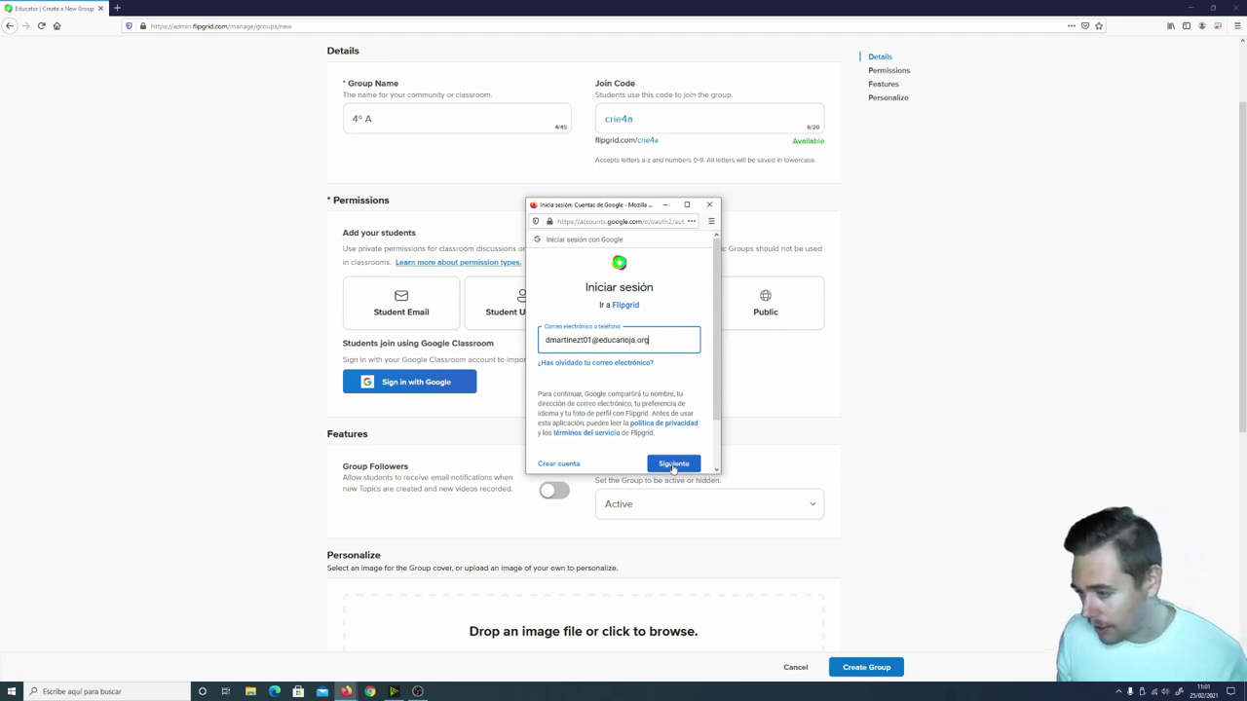
click(673, 464)
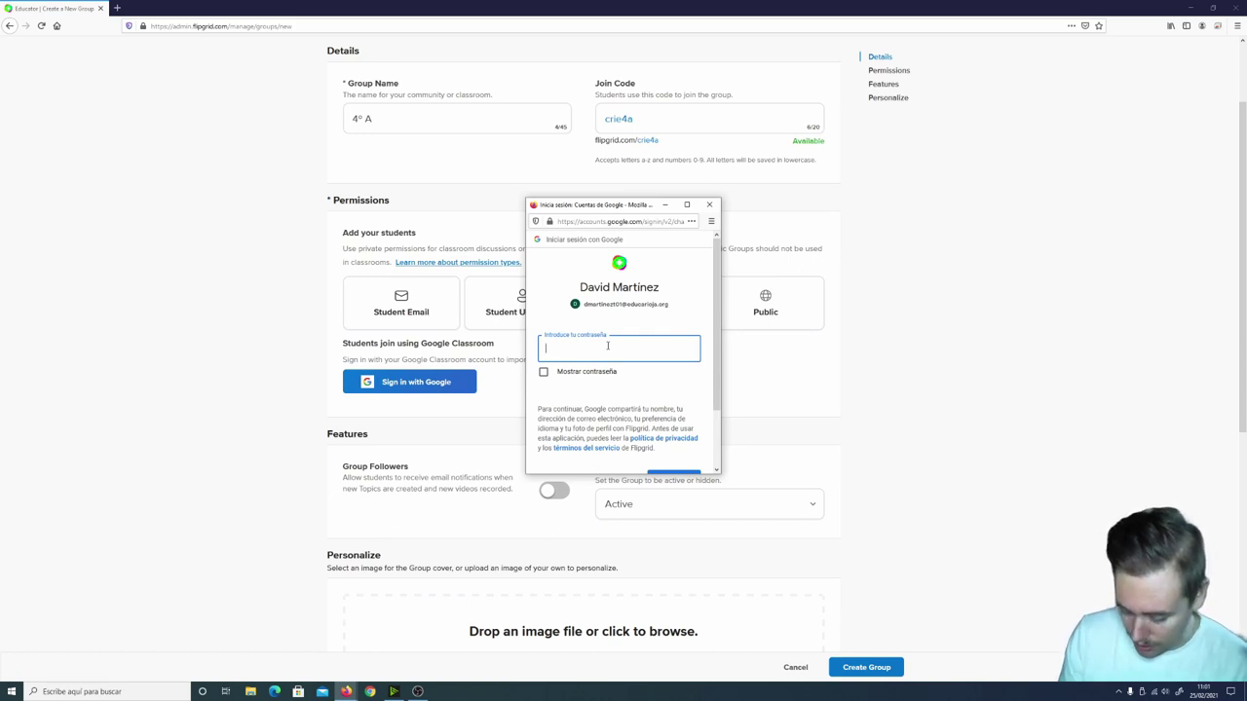
text(••••••••••)
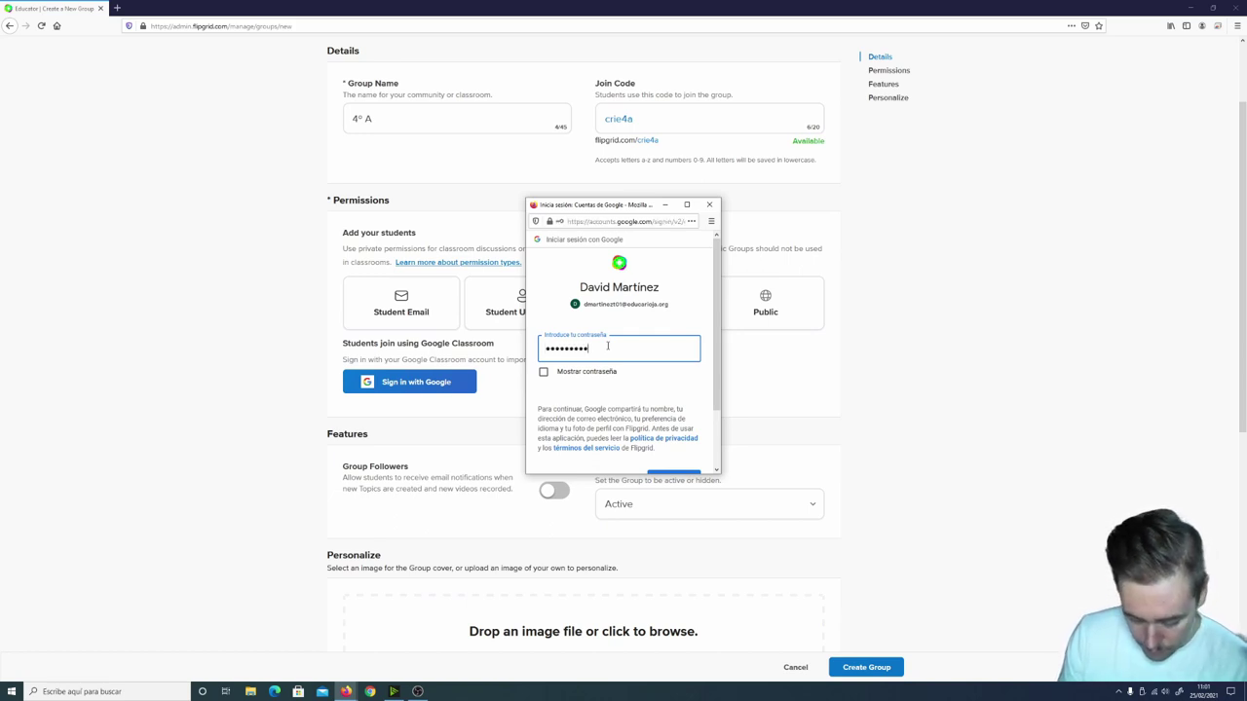
click(679, 472)
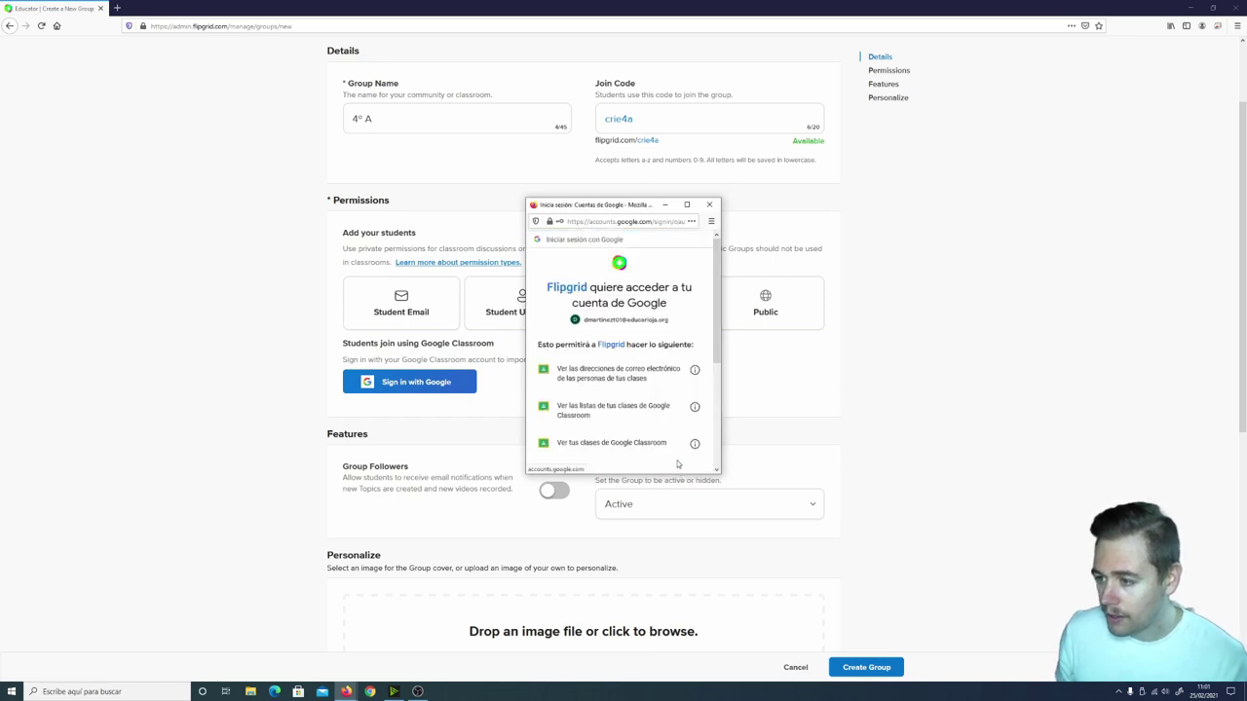
scroll(679, 414, down, 3)
click(676, 409)
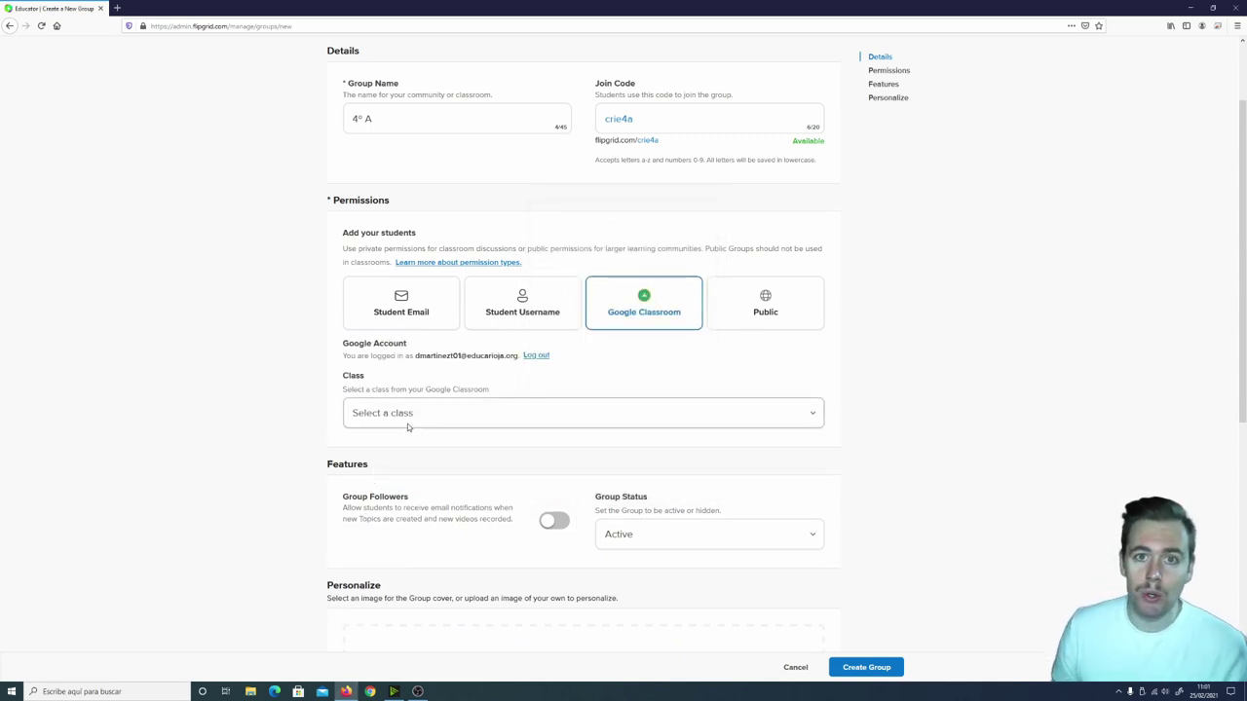
click(117, 8)
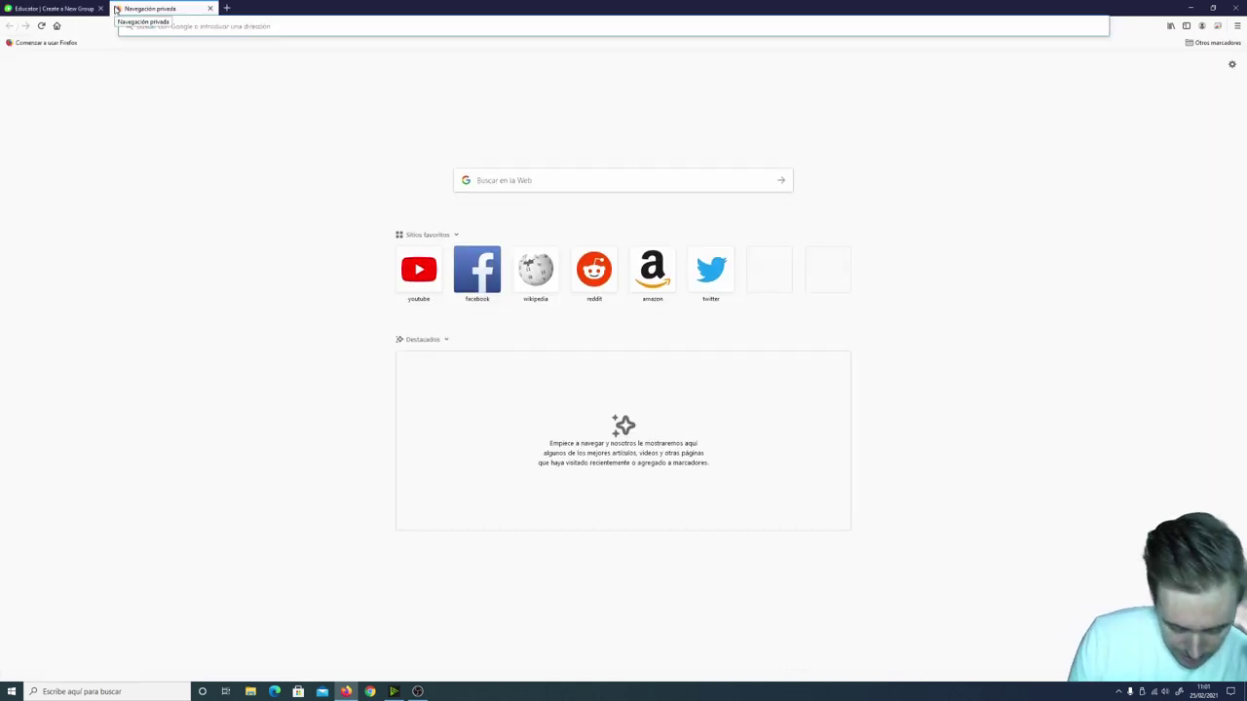
text(classro)
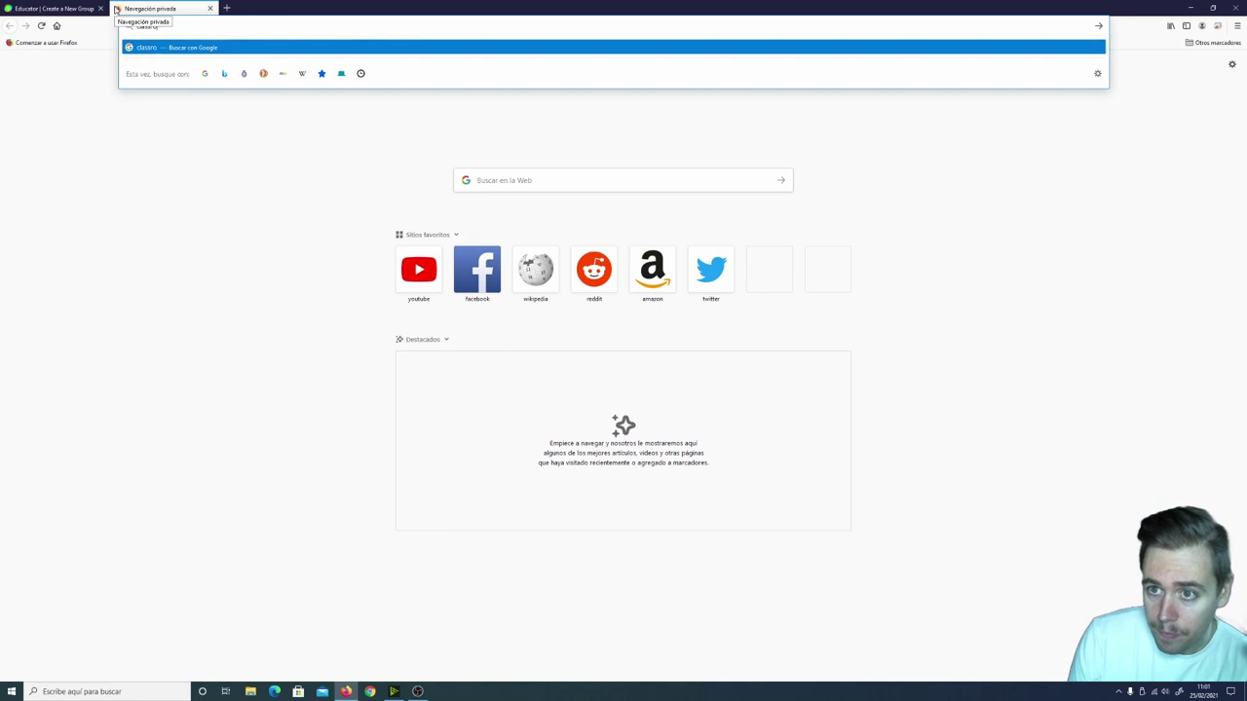
text(om.googl)
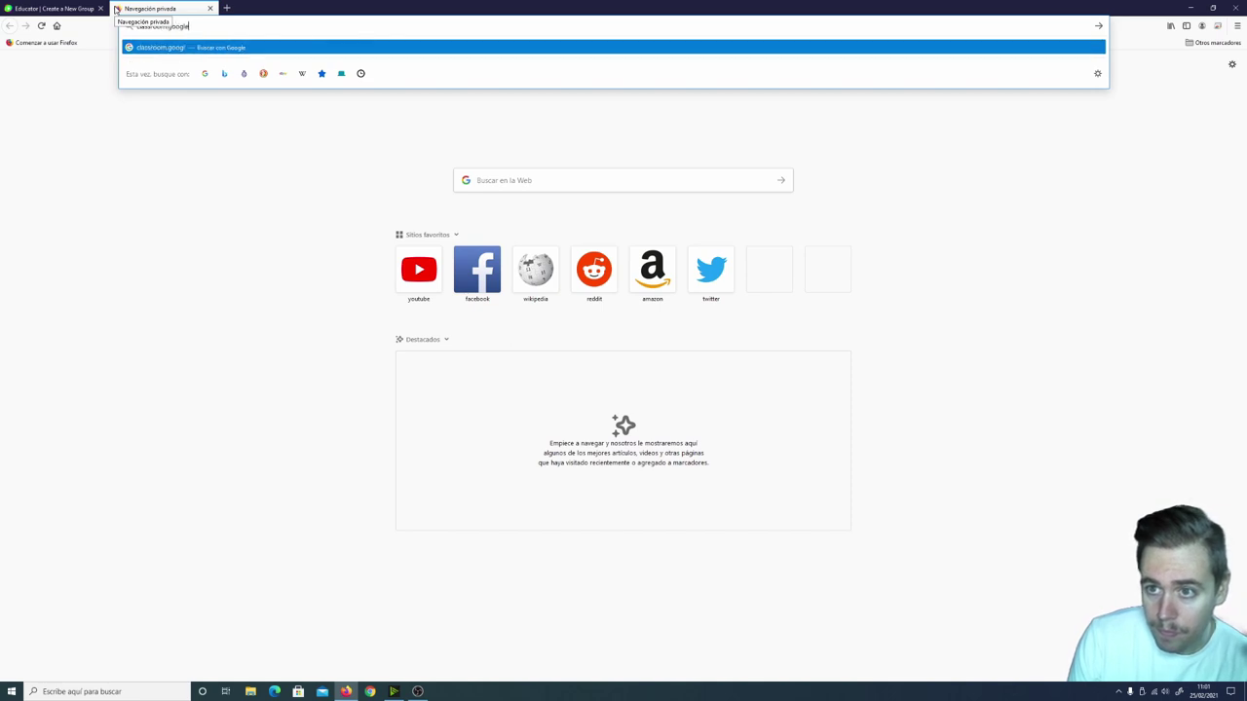
text(e.com)
key(Return)
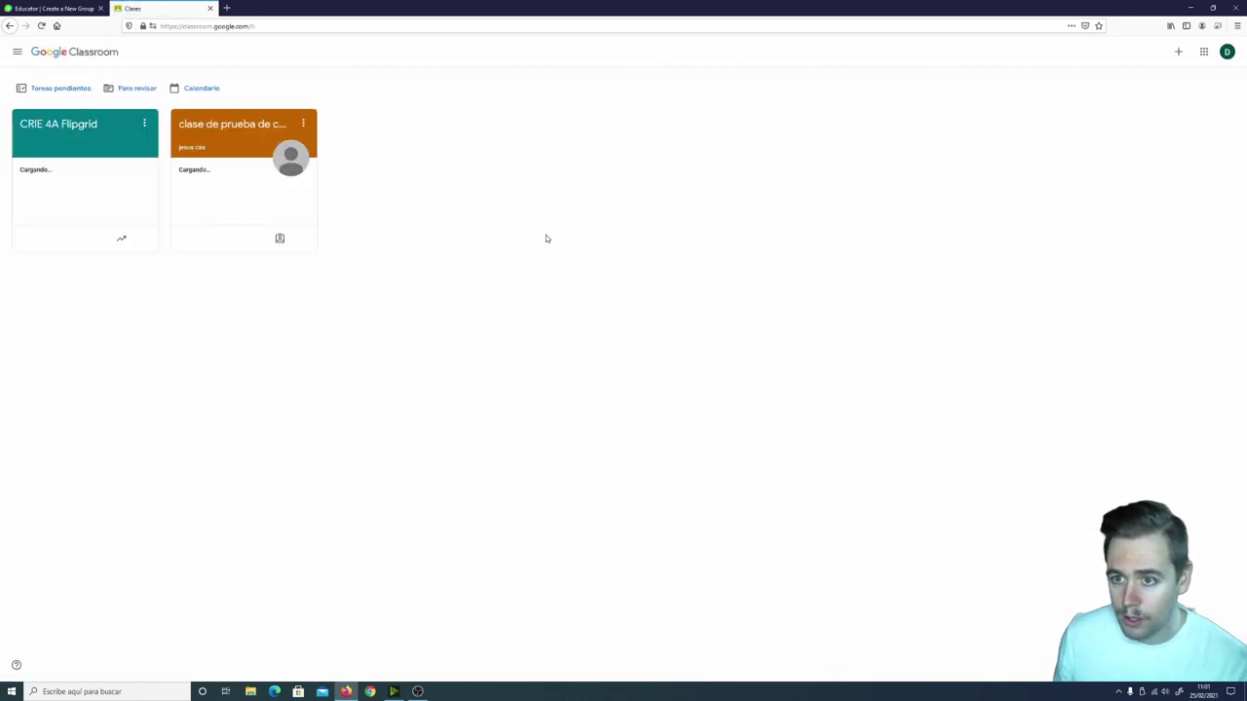
click(56, 124)
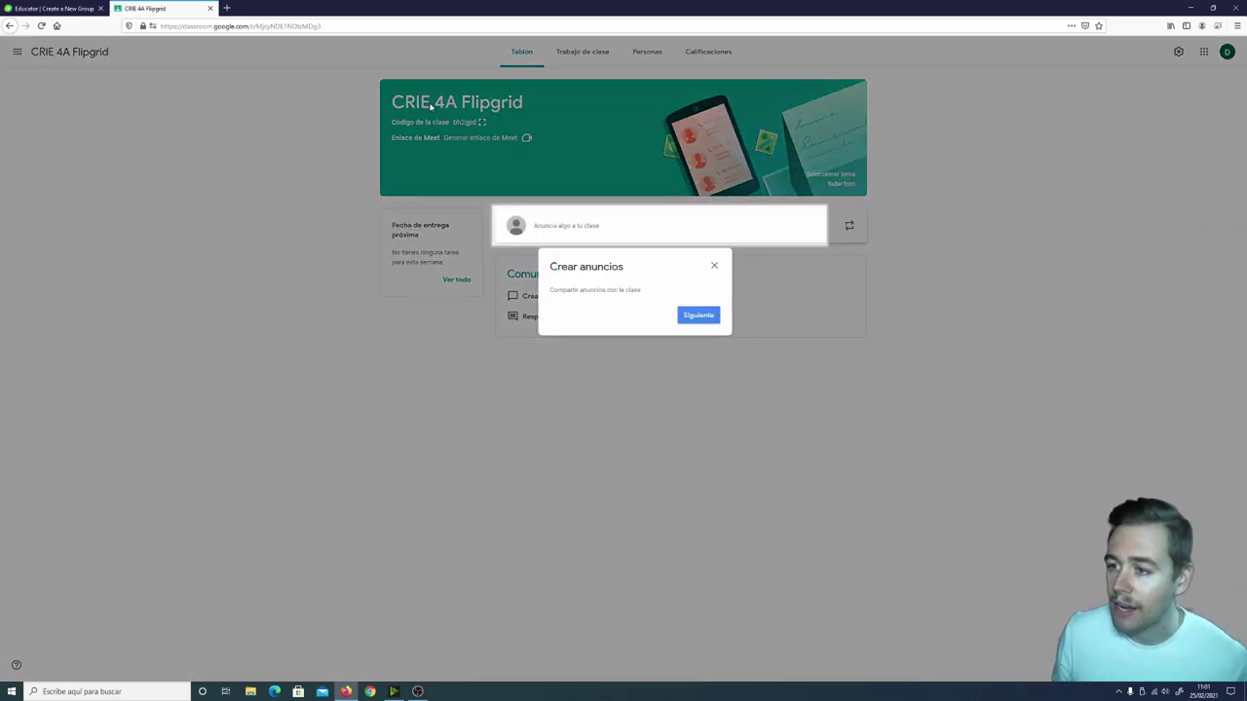
click(28, 5)
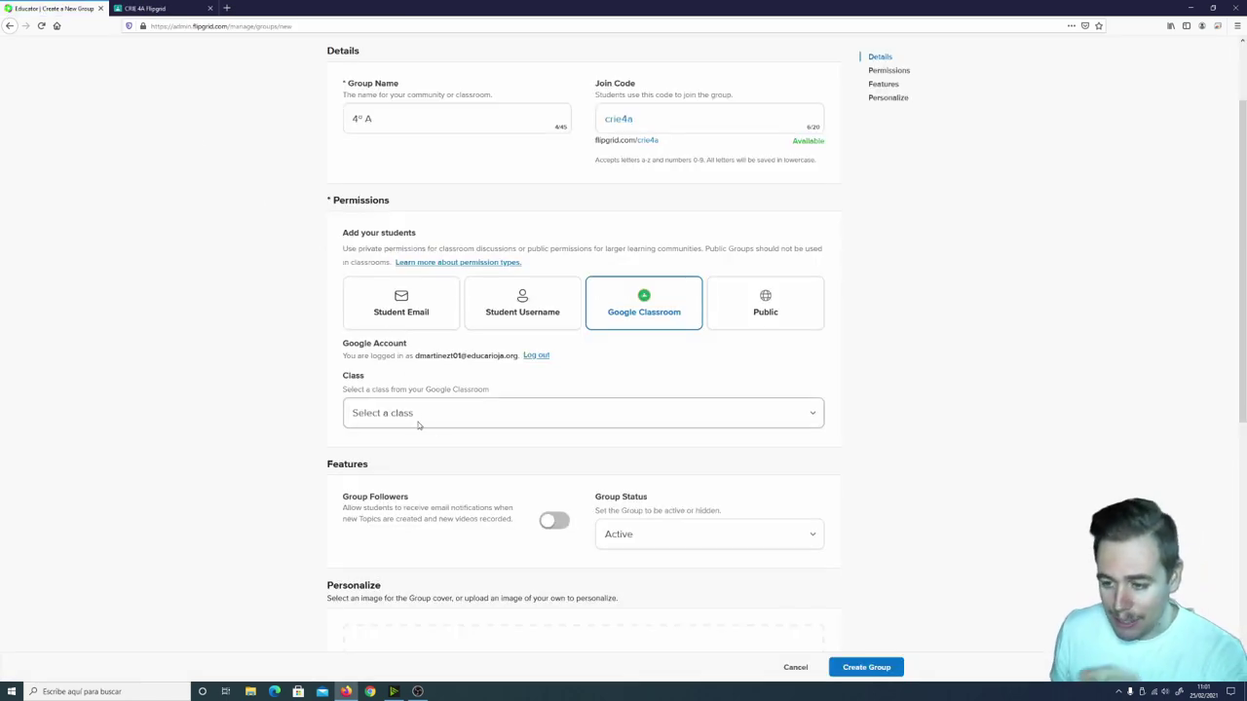
click(450, 413)
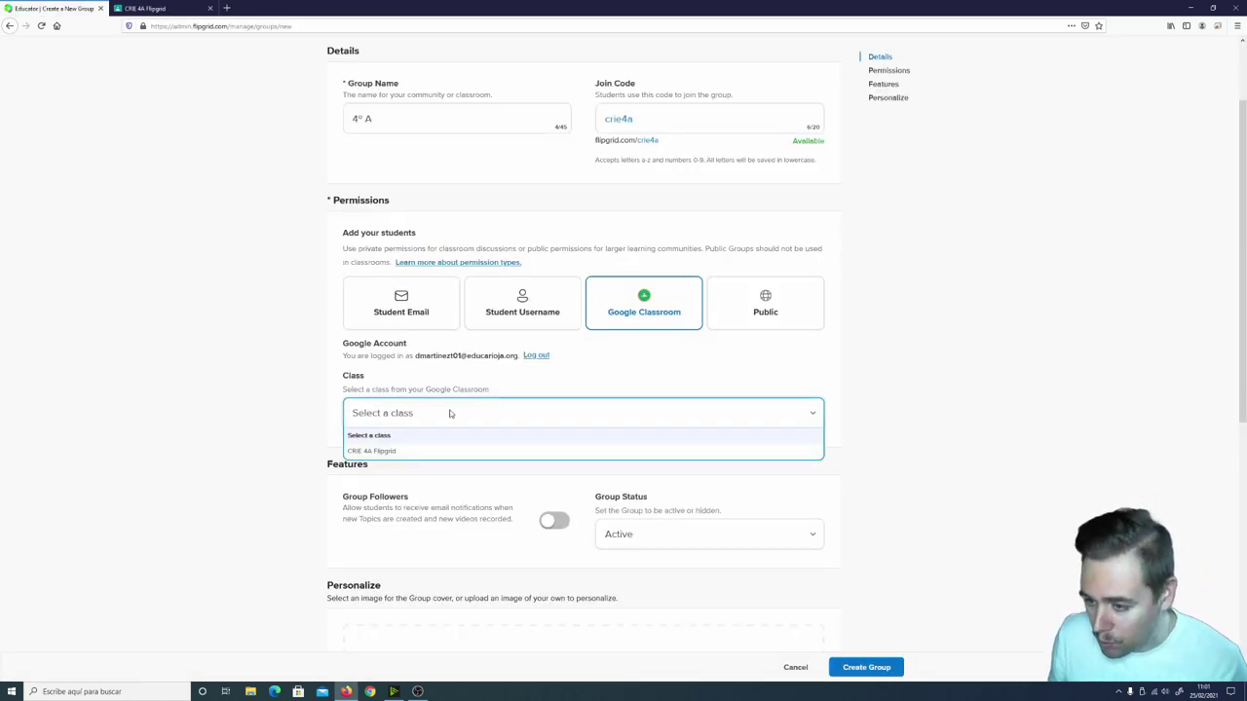
click(394, 452)
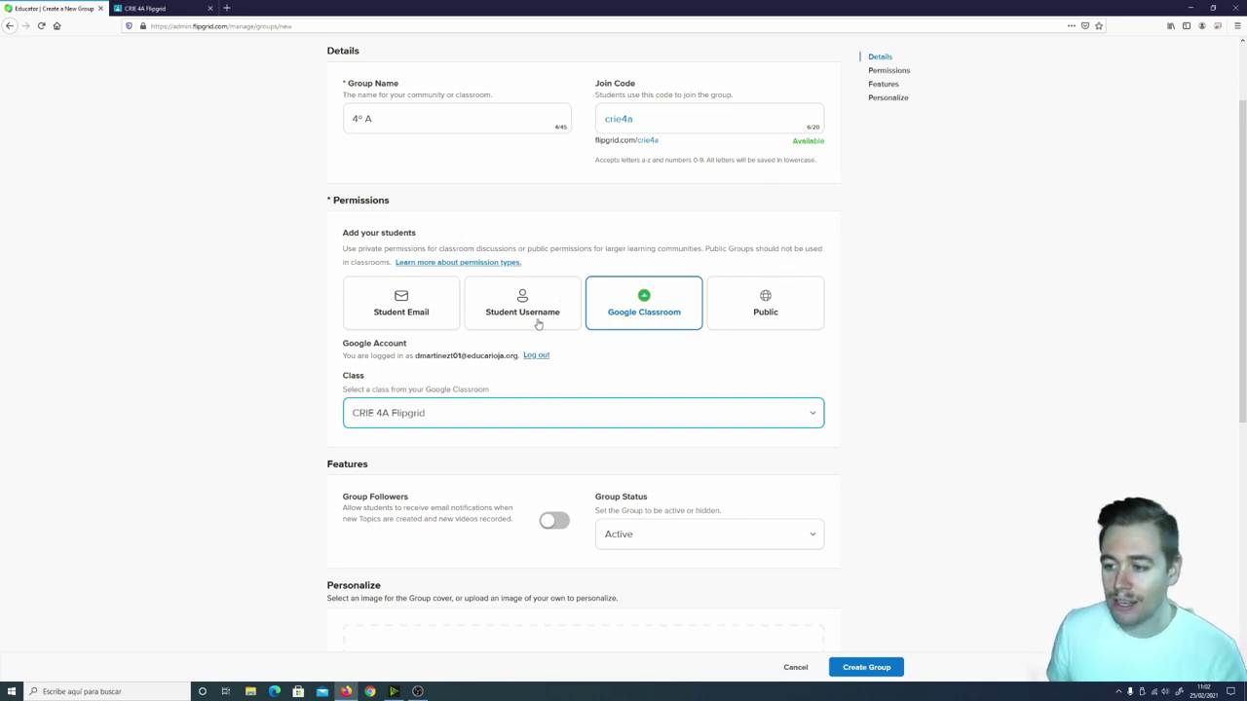
click(535, 310)
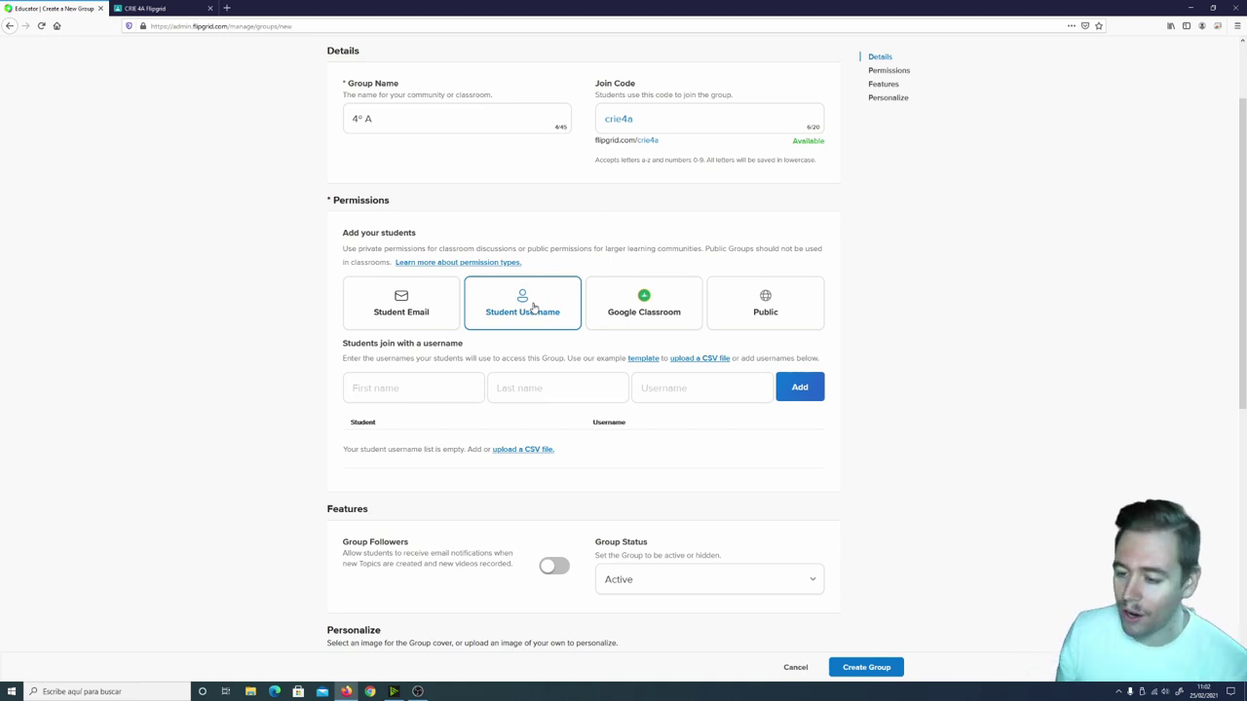
Add the first student's first name, last name and username to the roster.
click(405, 386)
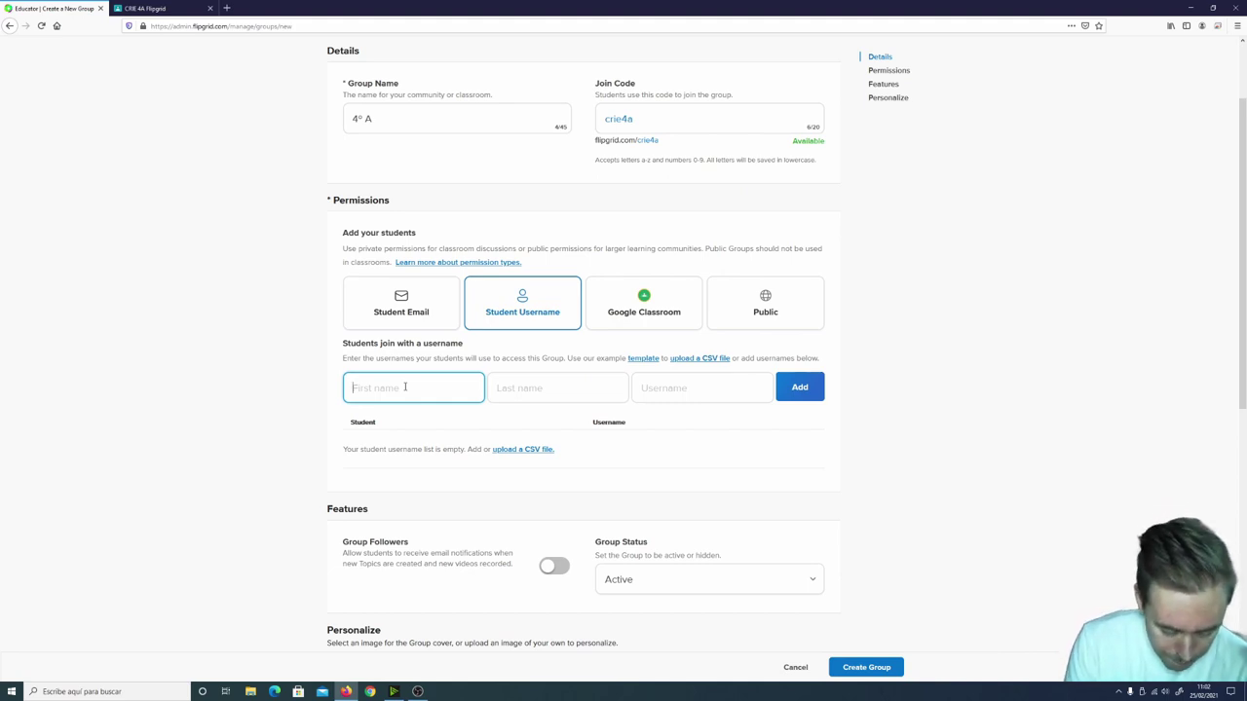
click(545, 394)
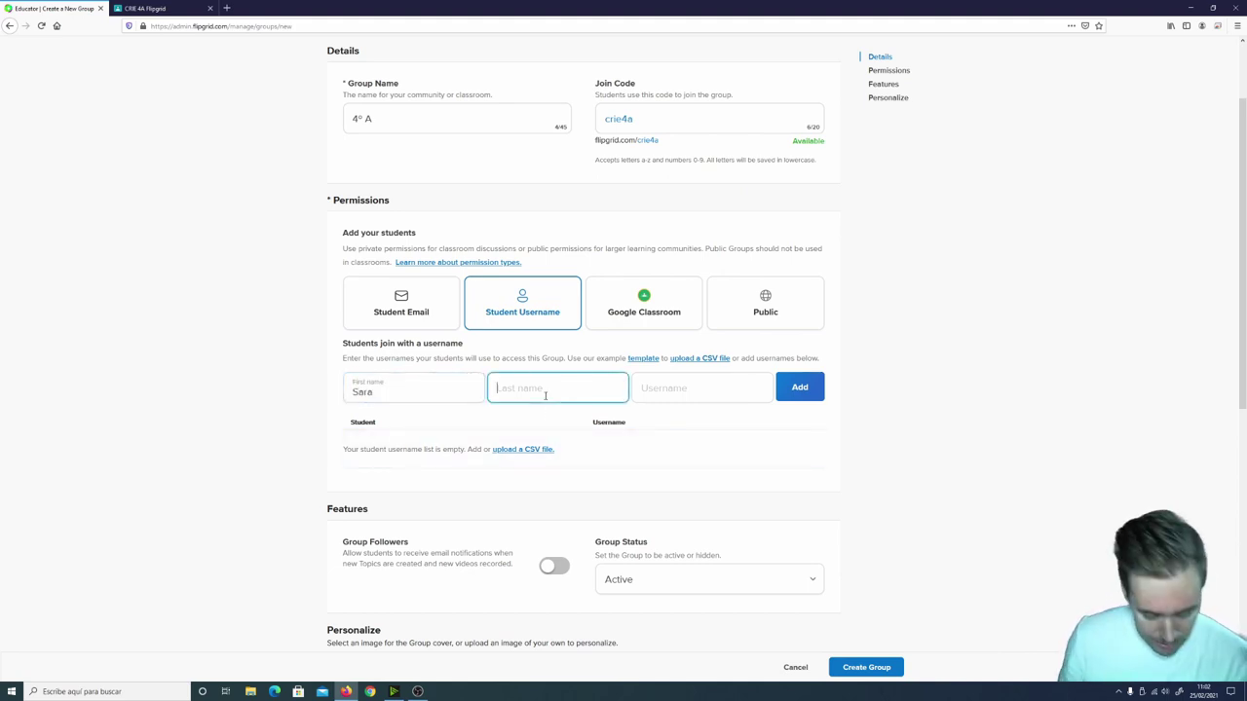
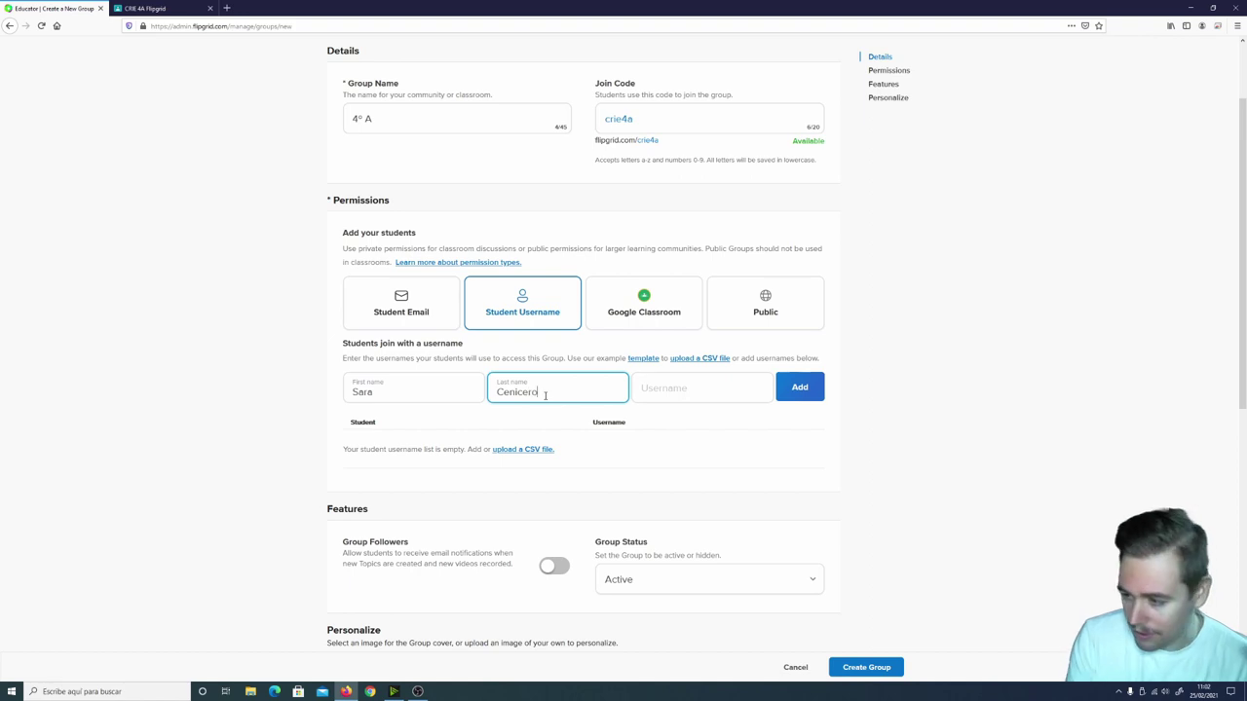
click(656, 388)
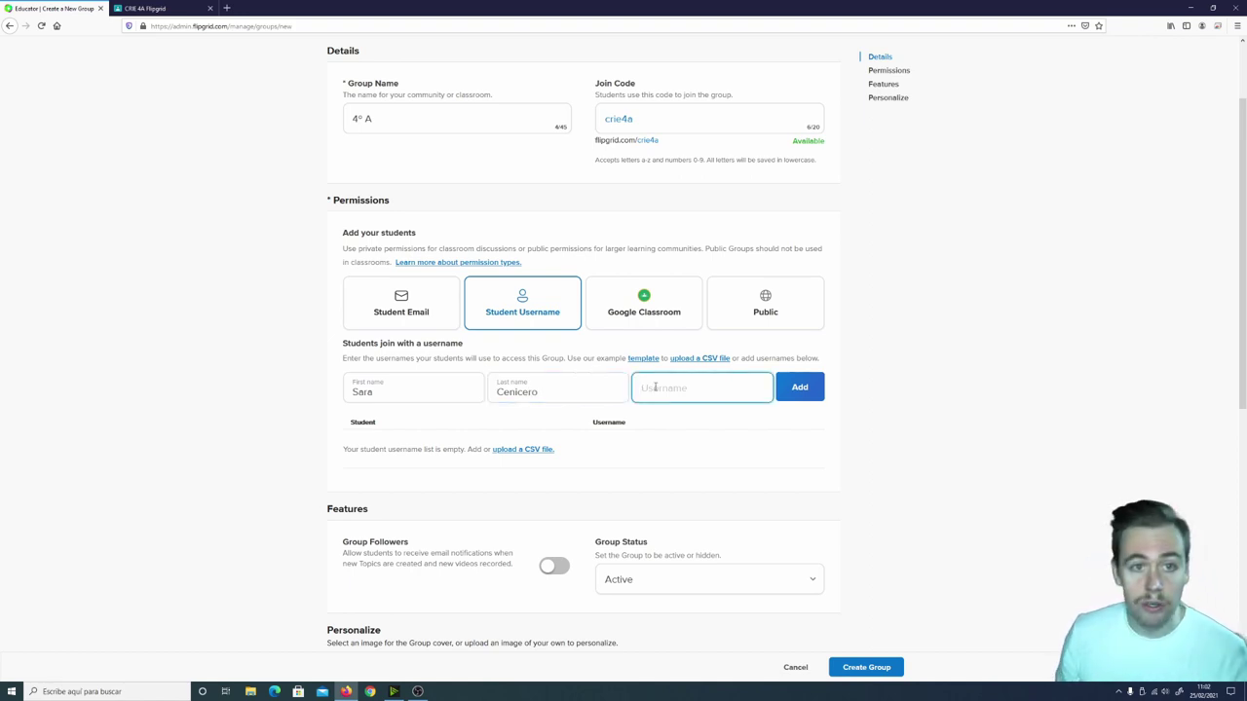
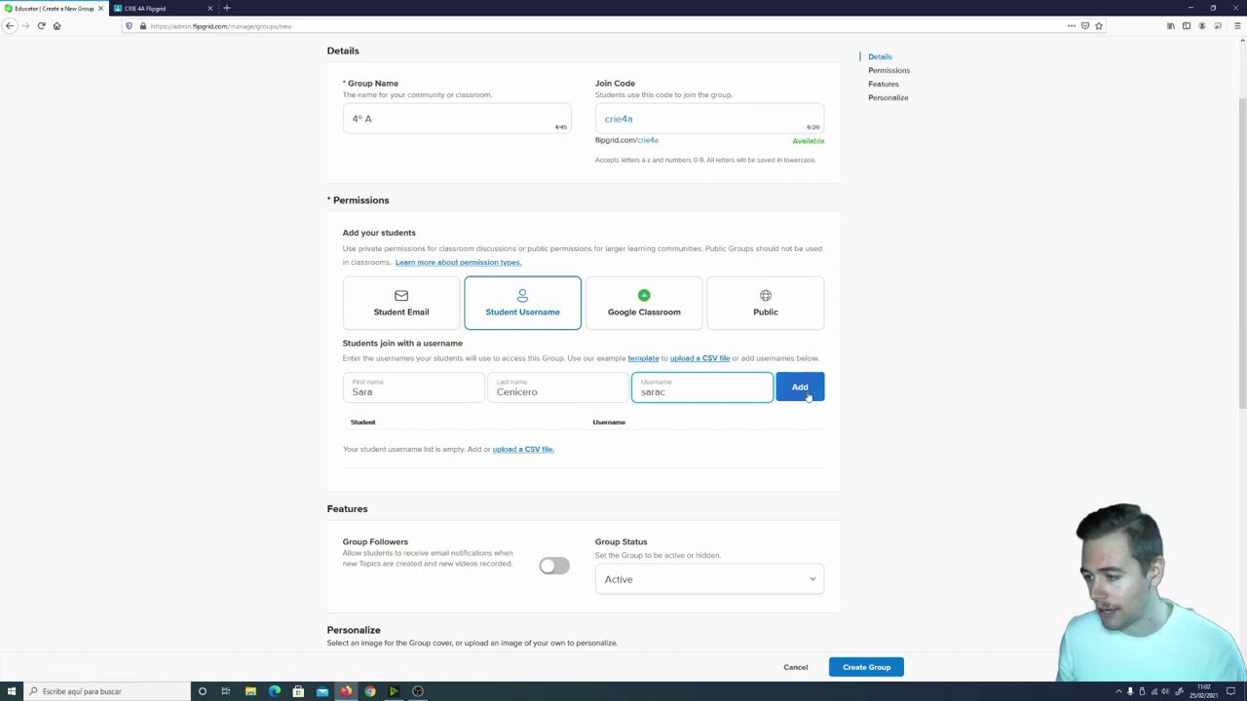
click(804, 392)
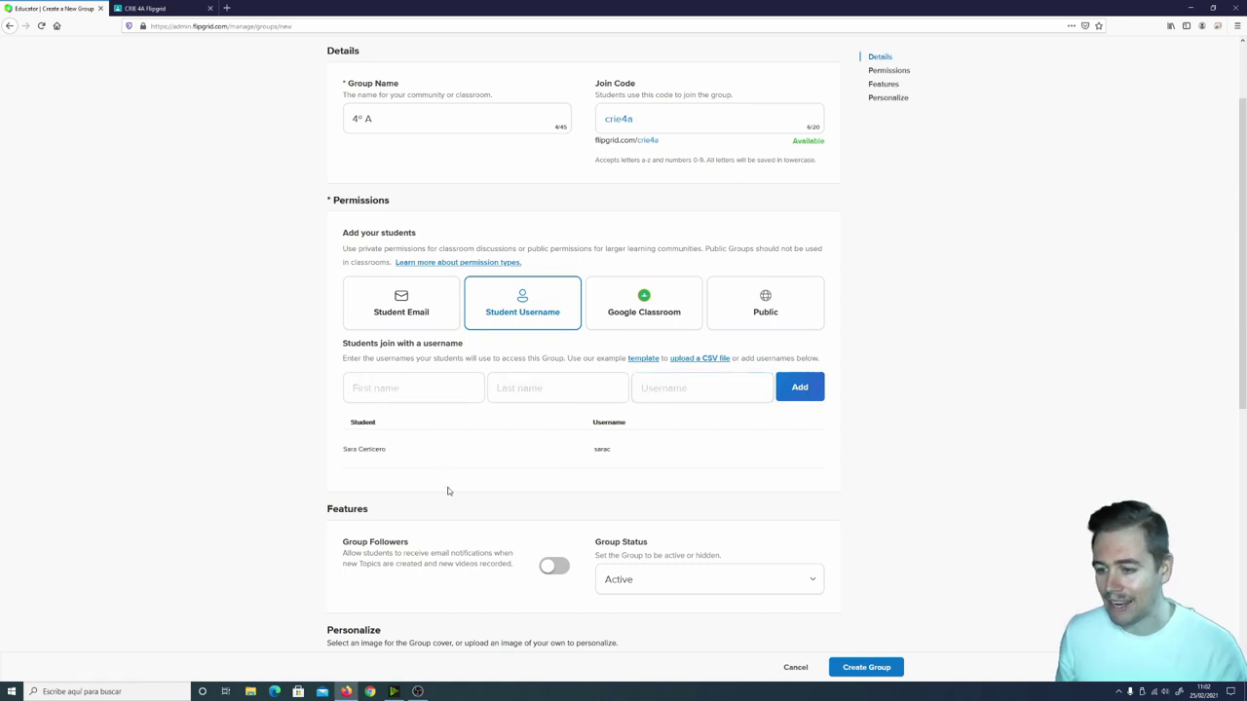
Add a second student with first name, last name and username to the roster.
click(439, 380)
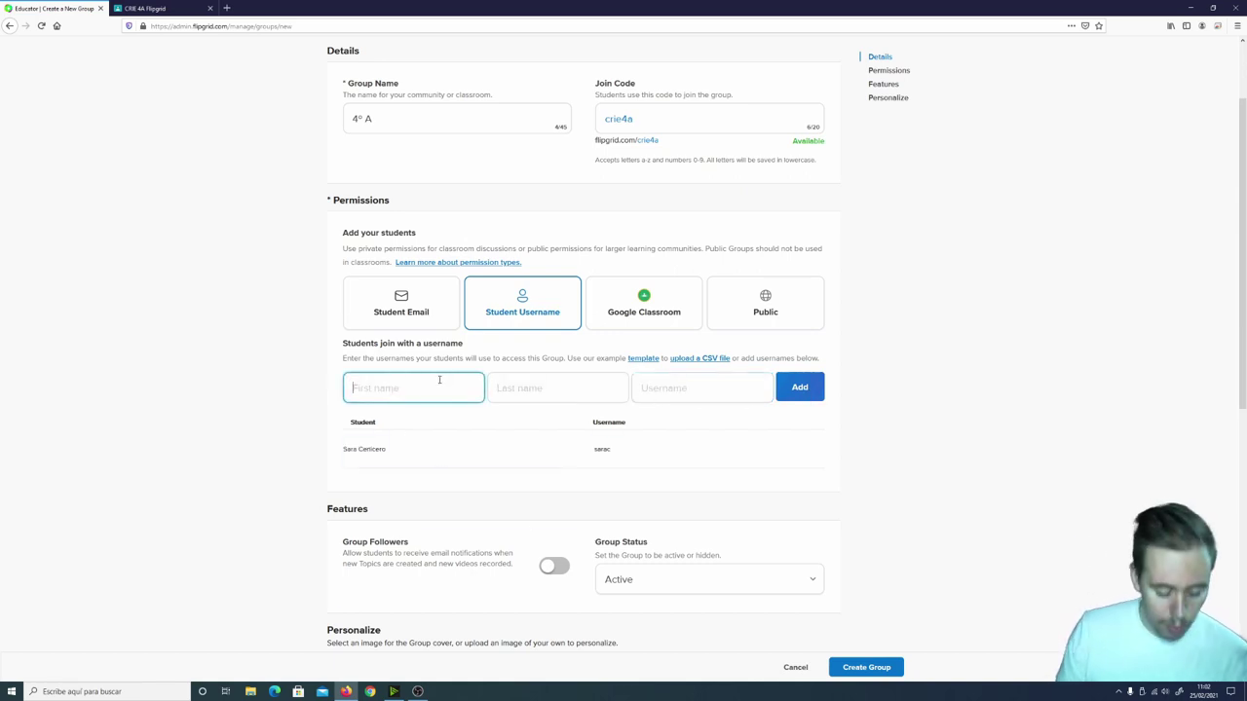
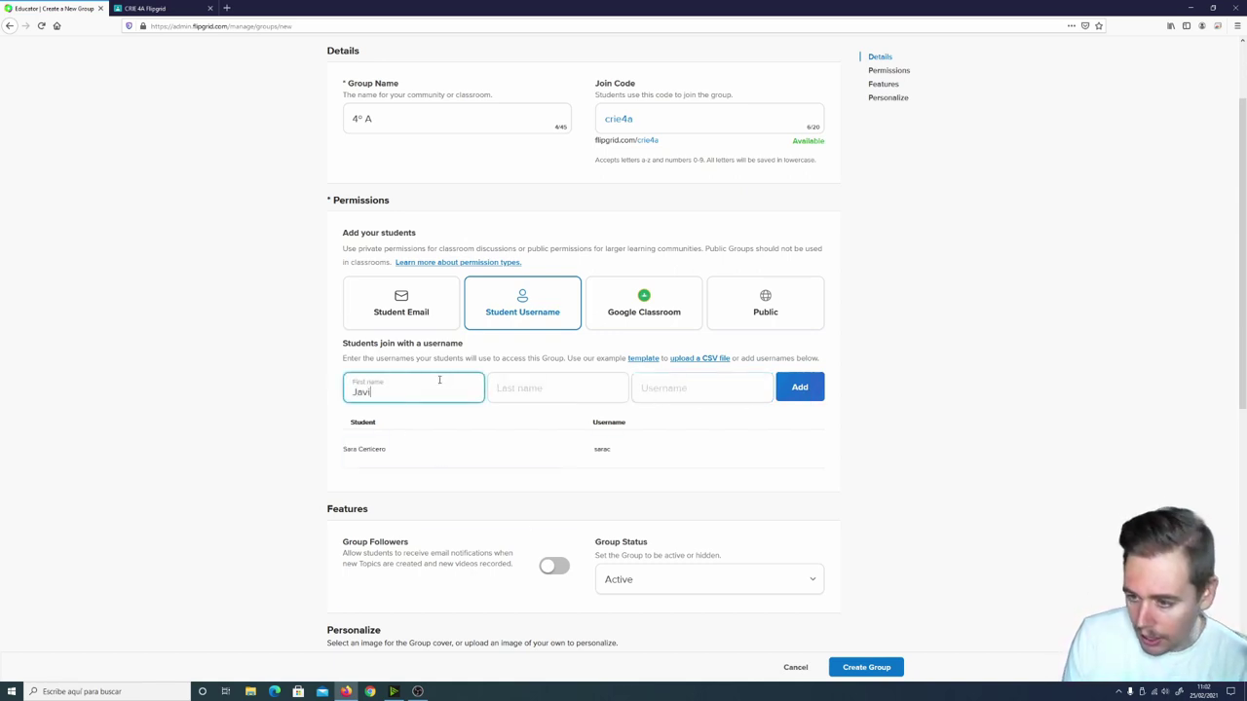
key(Tab)
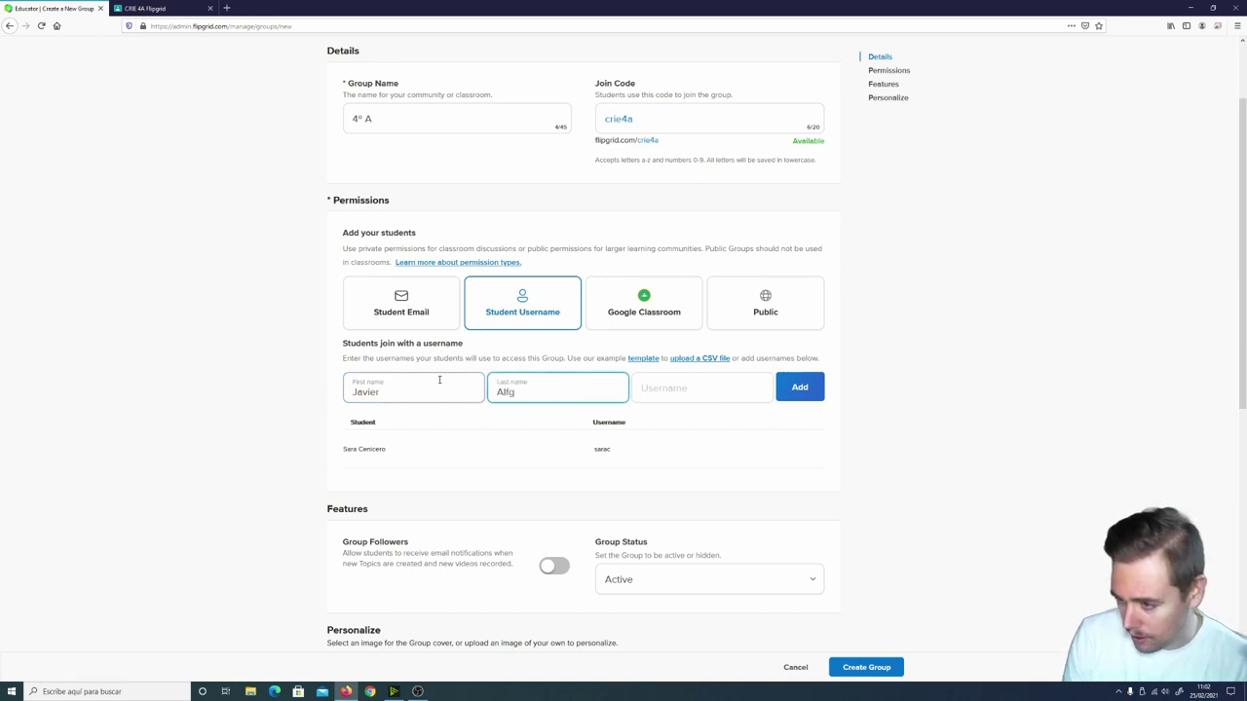
key(Tab)
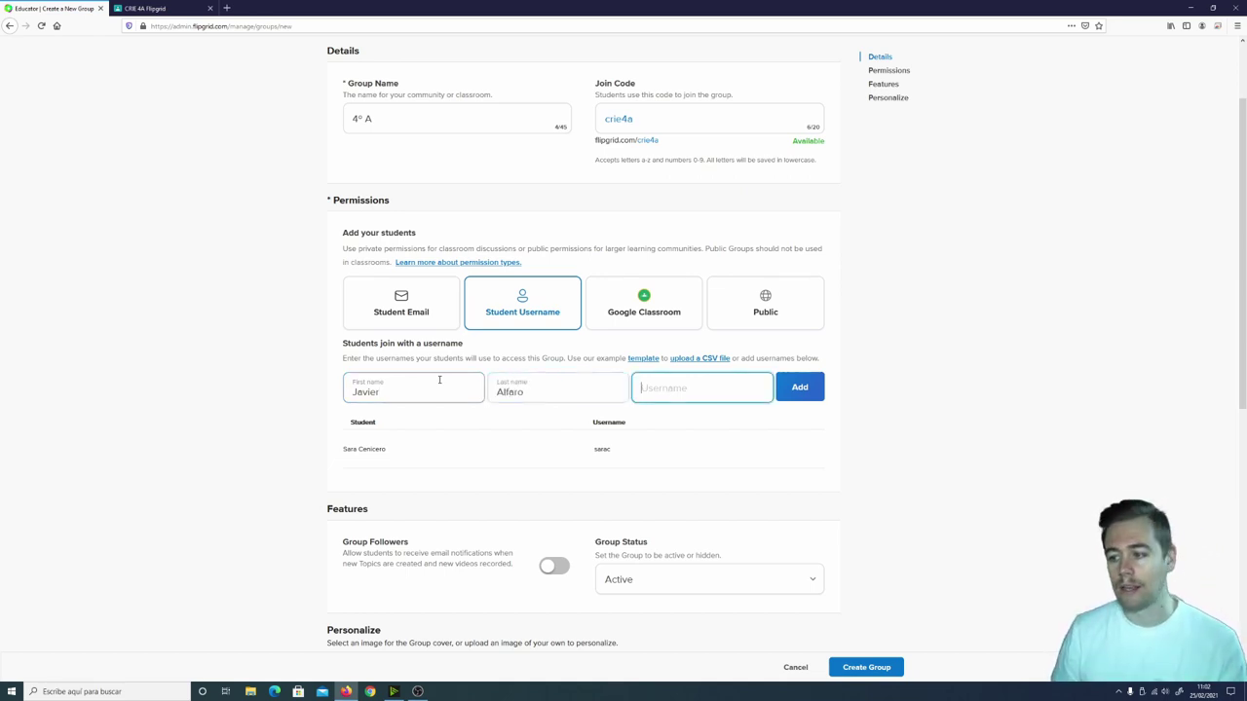
text(javiera)
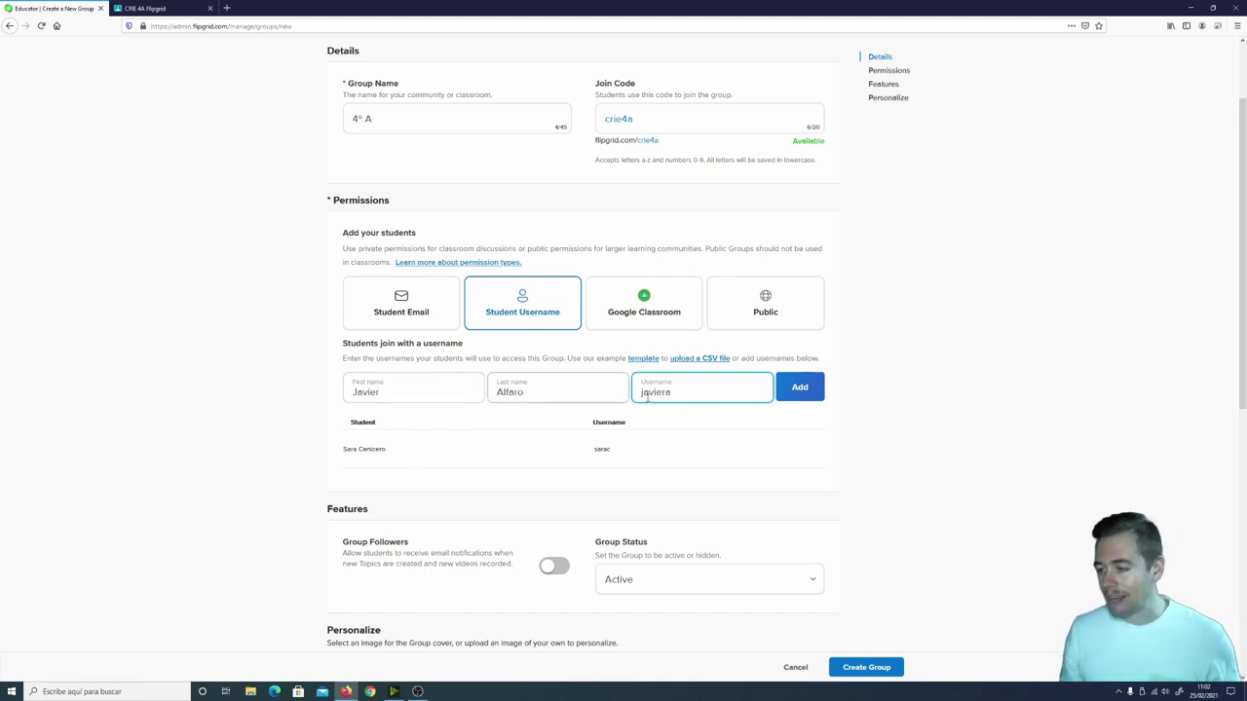
click(810, 401)
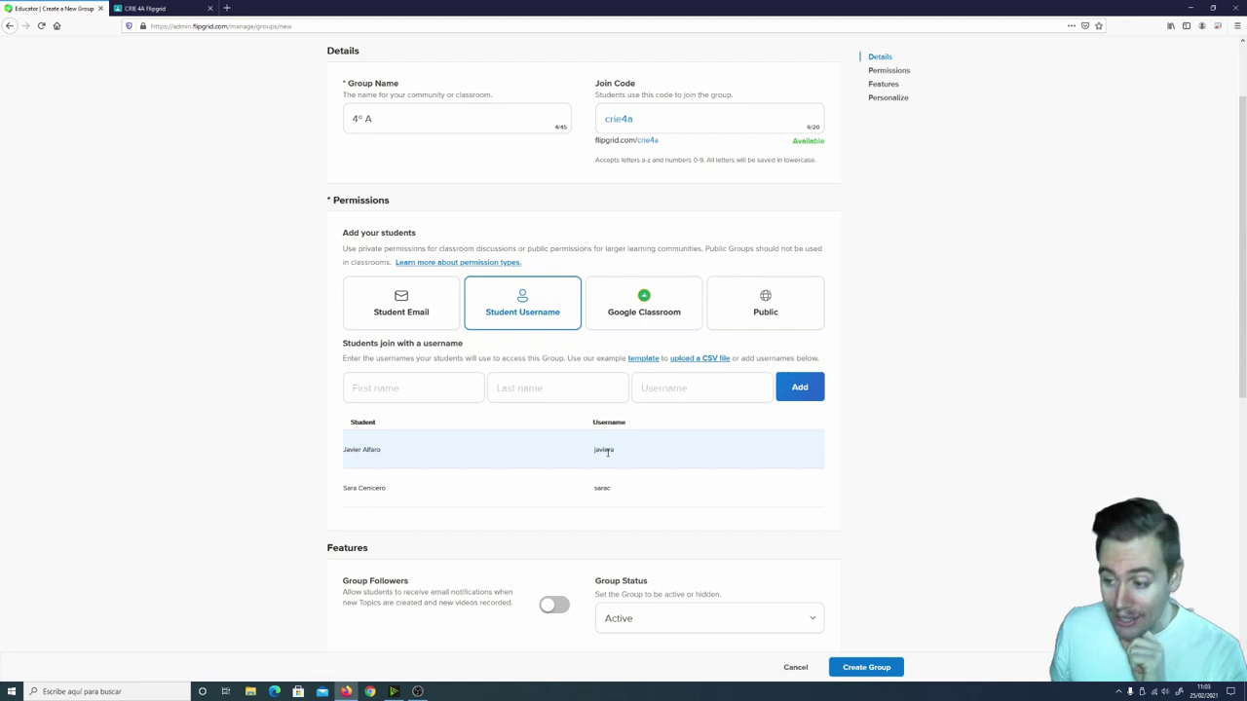
double_click(607, 450)
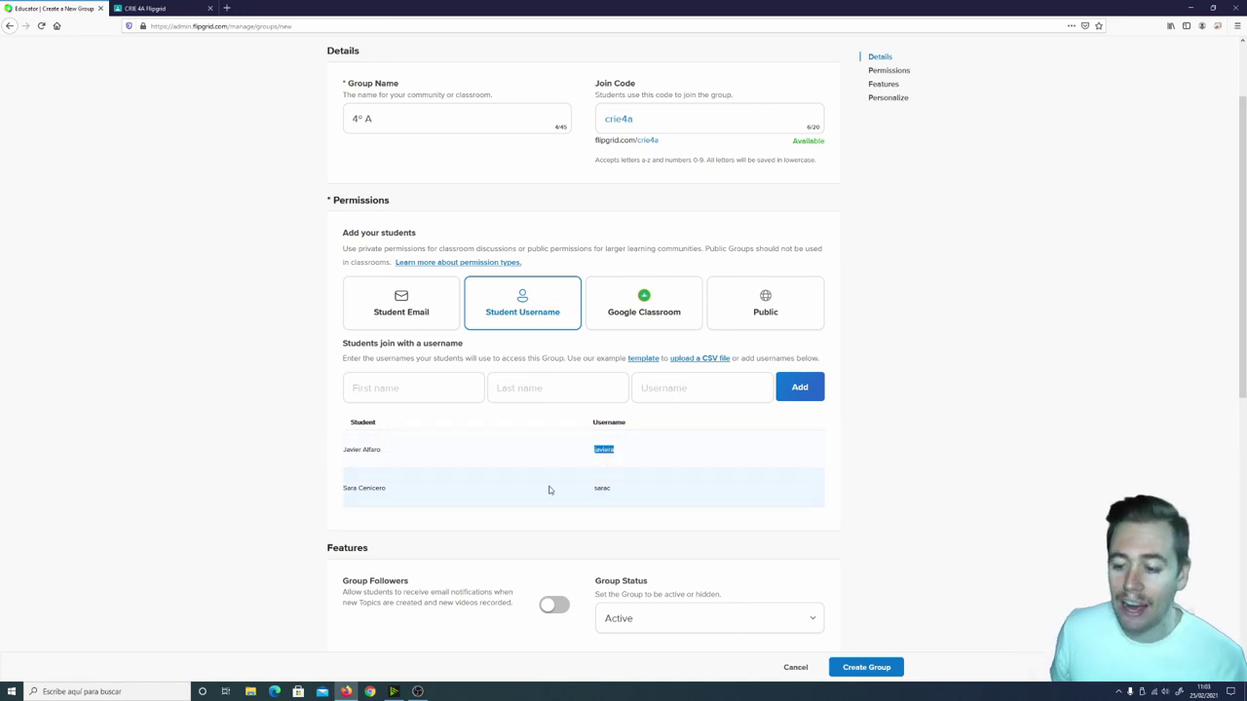
double_click(607, 491)
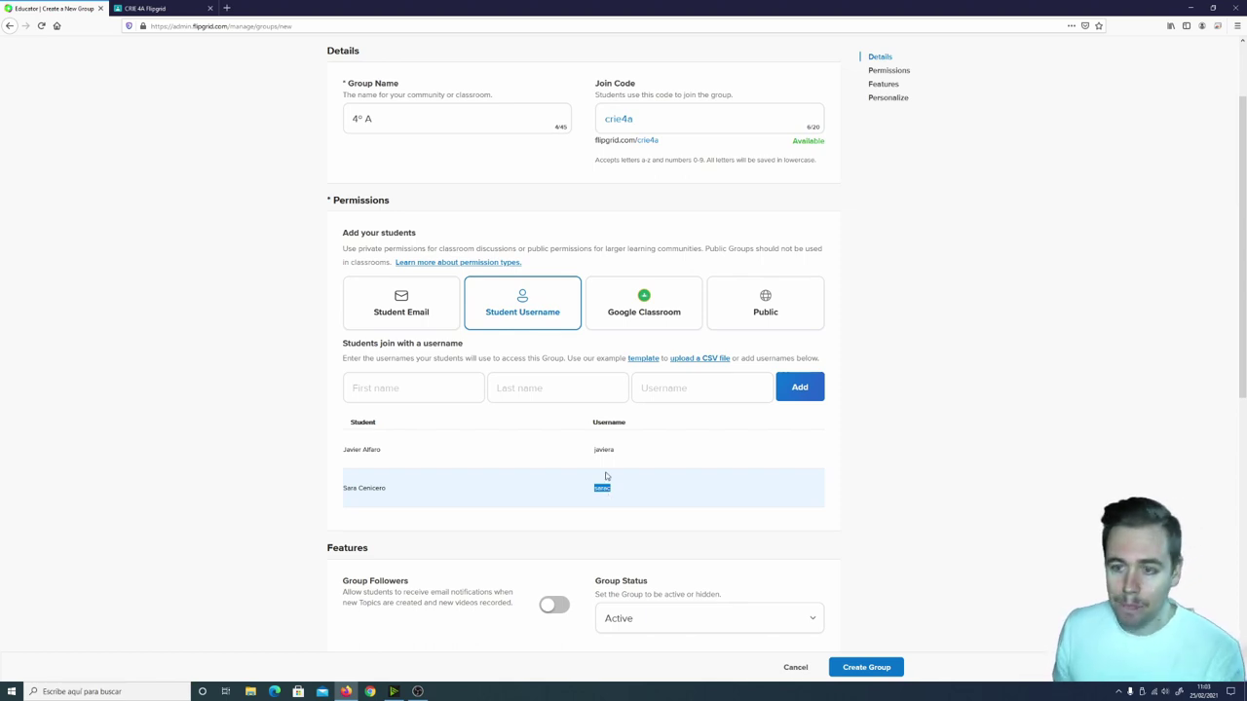
double_click(606, 451)
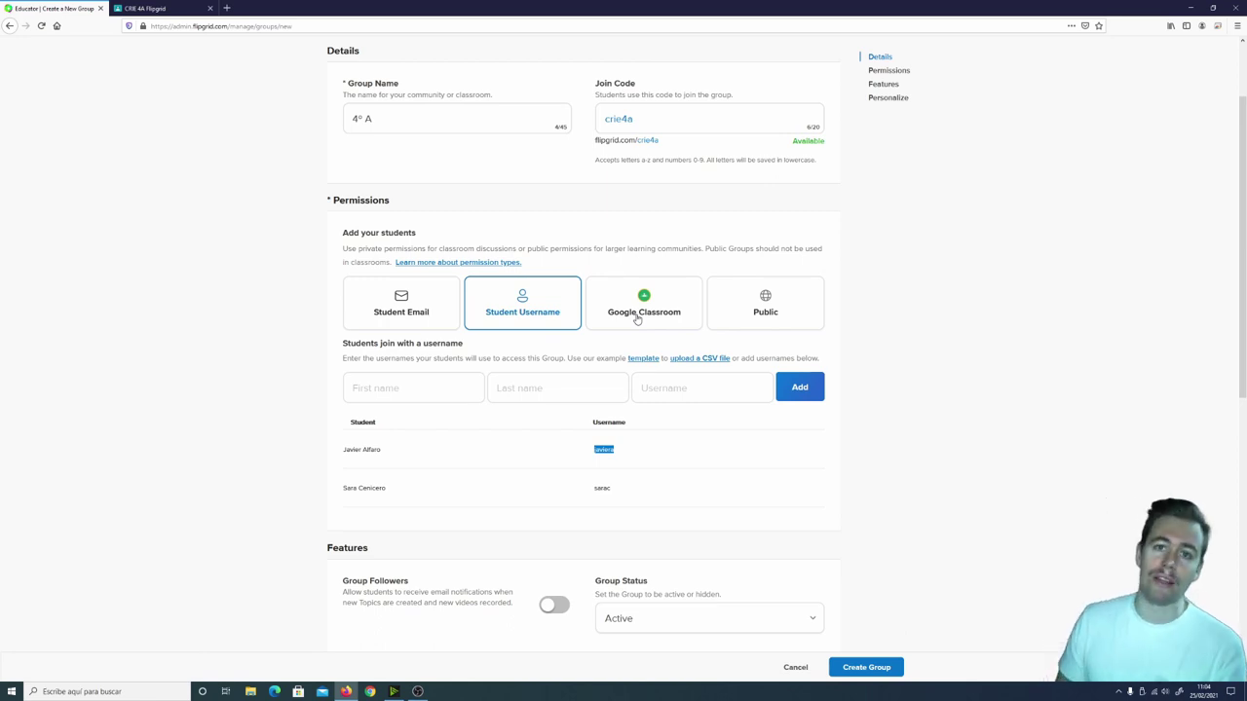
click(436, 309)
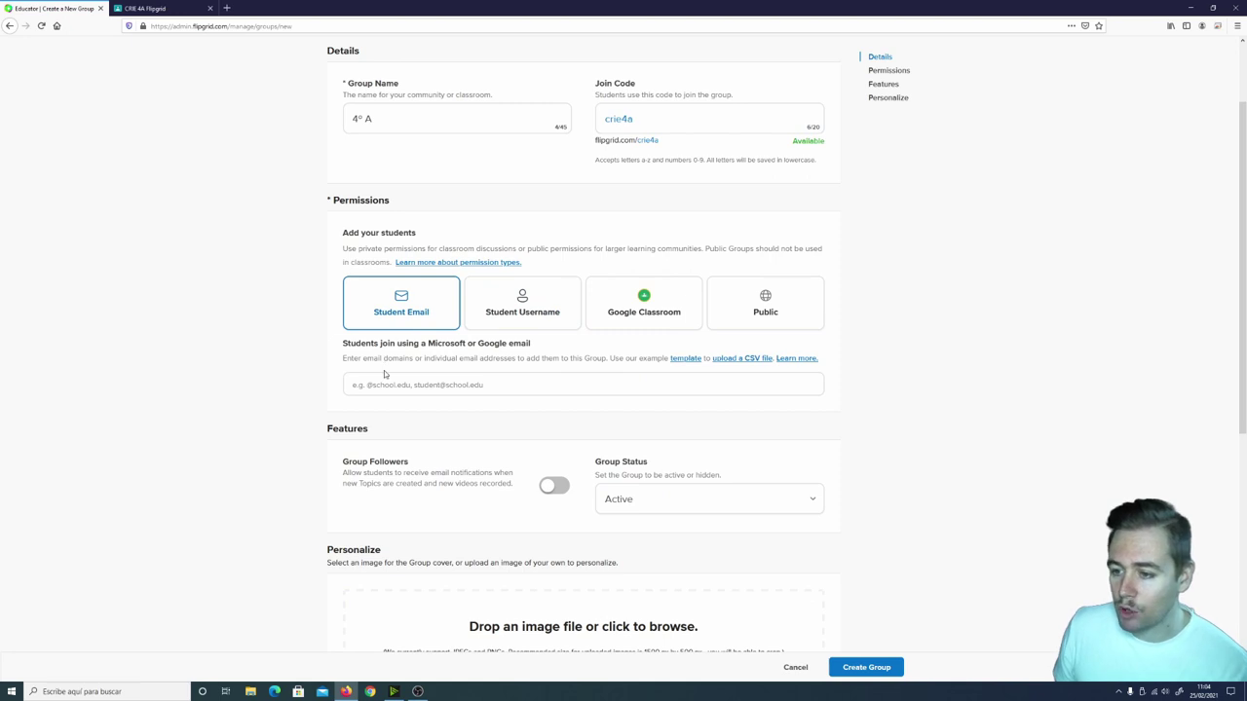
click(405, 387)
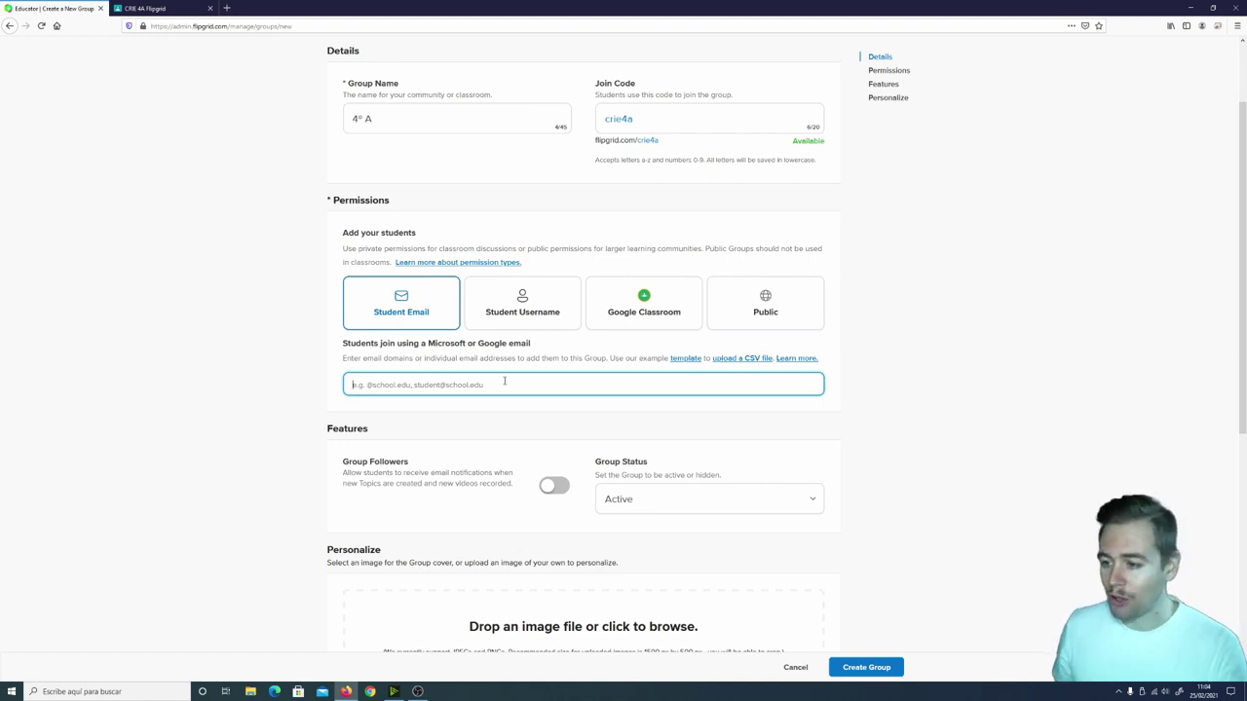
click(529, 293)
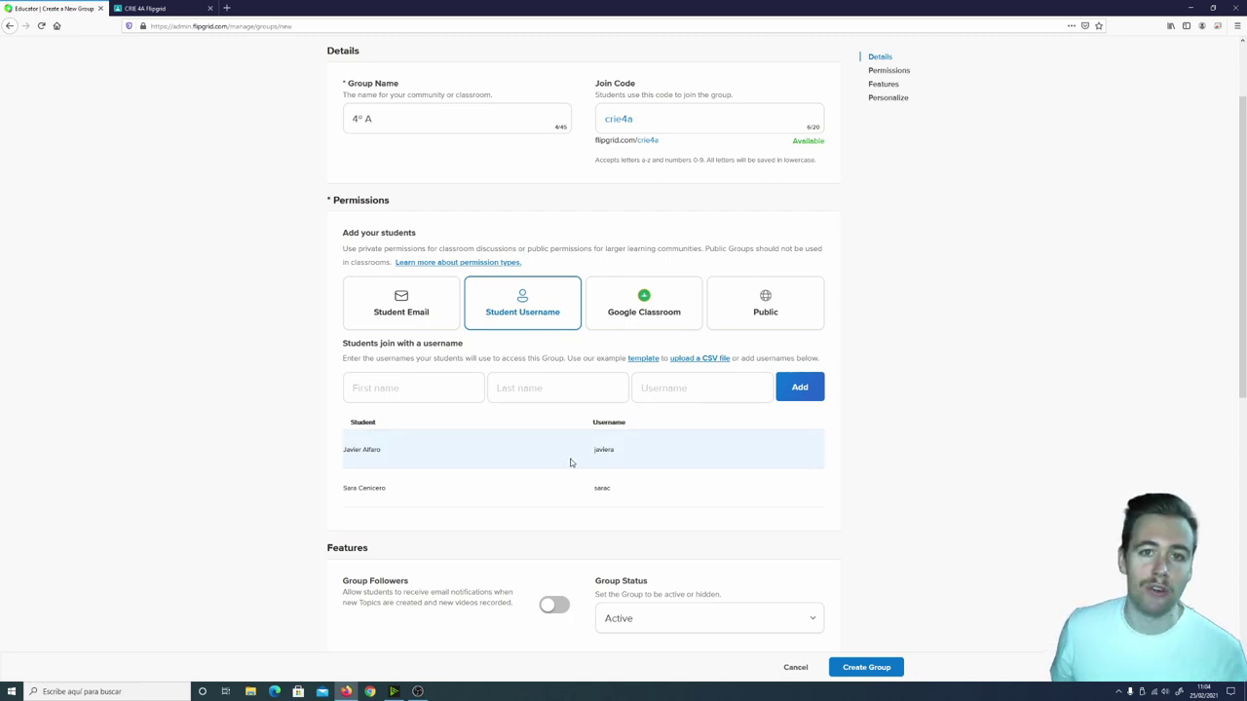
Switch on Group Followers notifications and keep the Group Status as Active.
scroll(890, 484, down, 3)
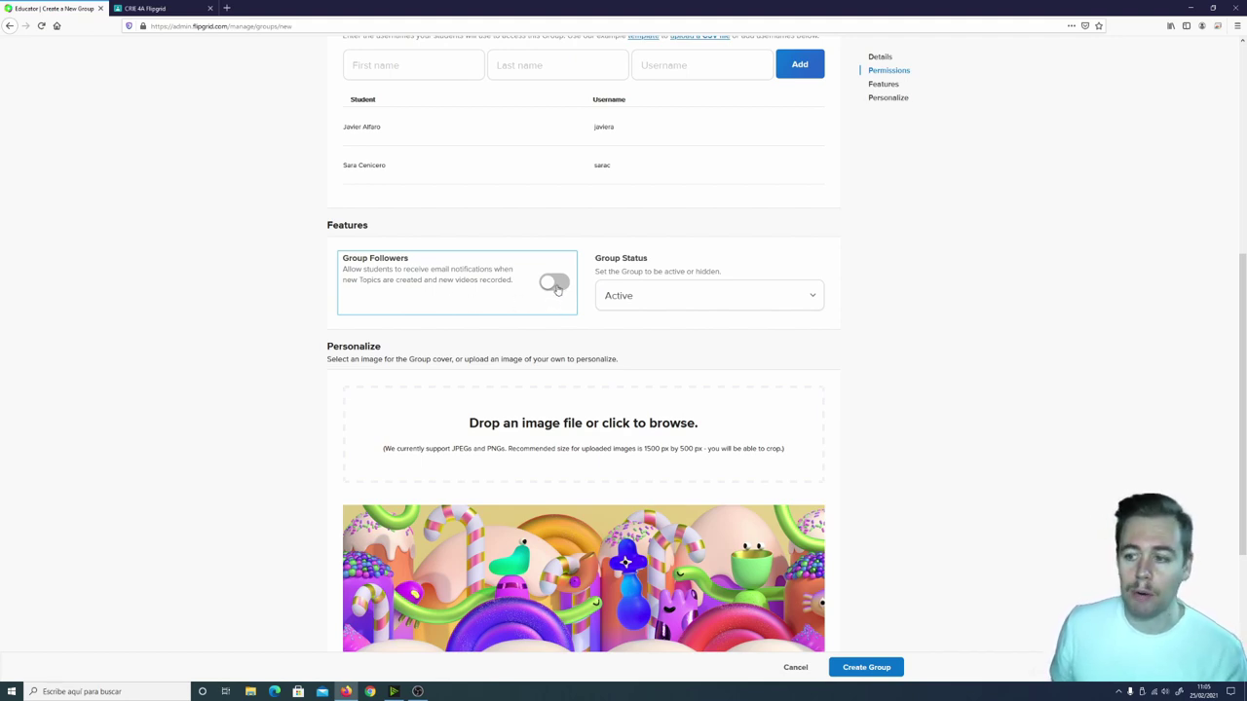
click(555, 284)
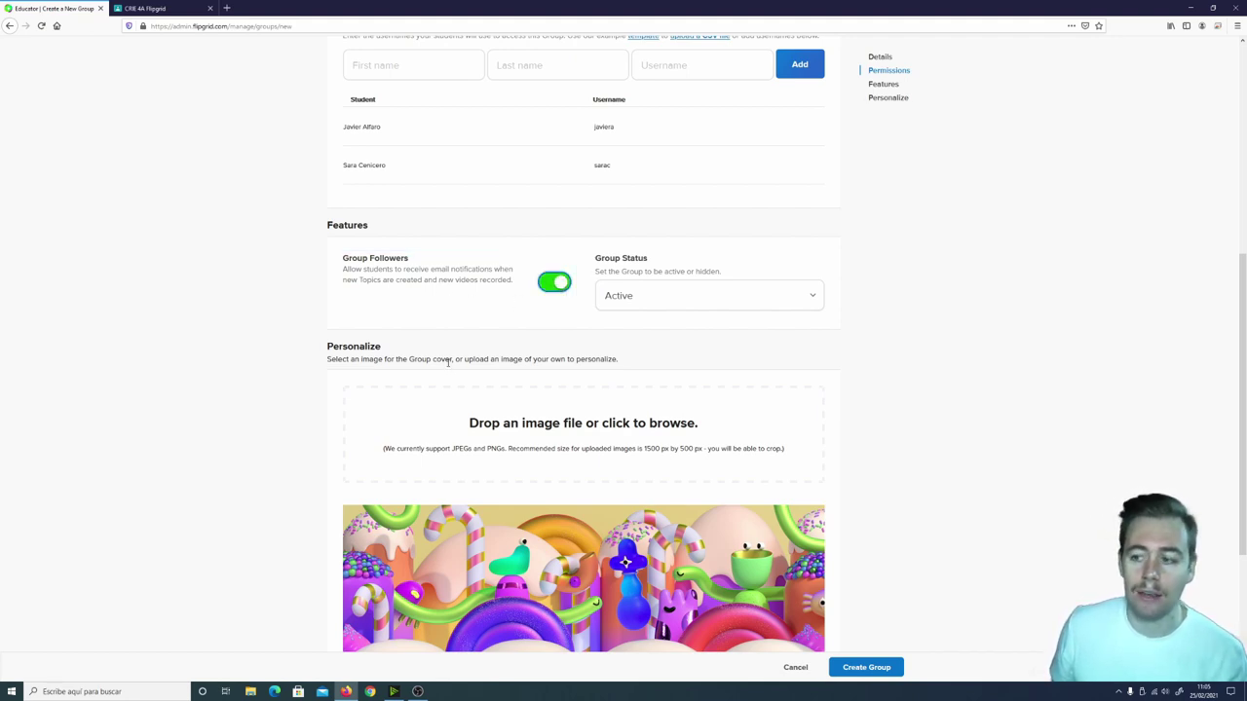
click(554, 282)
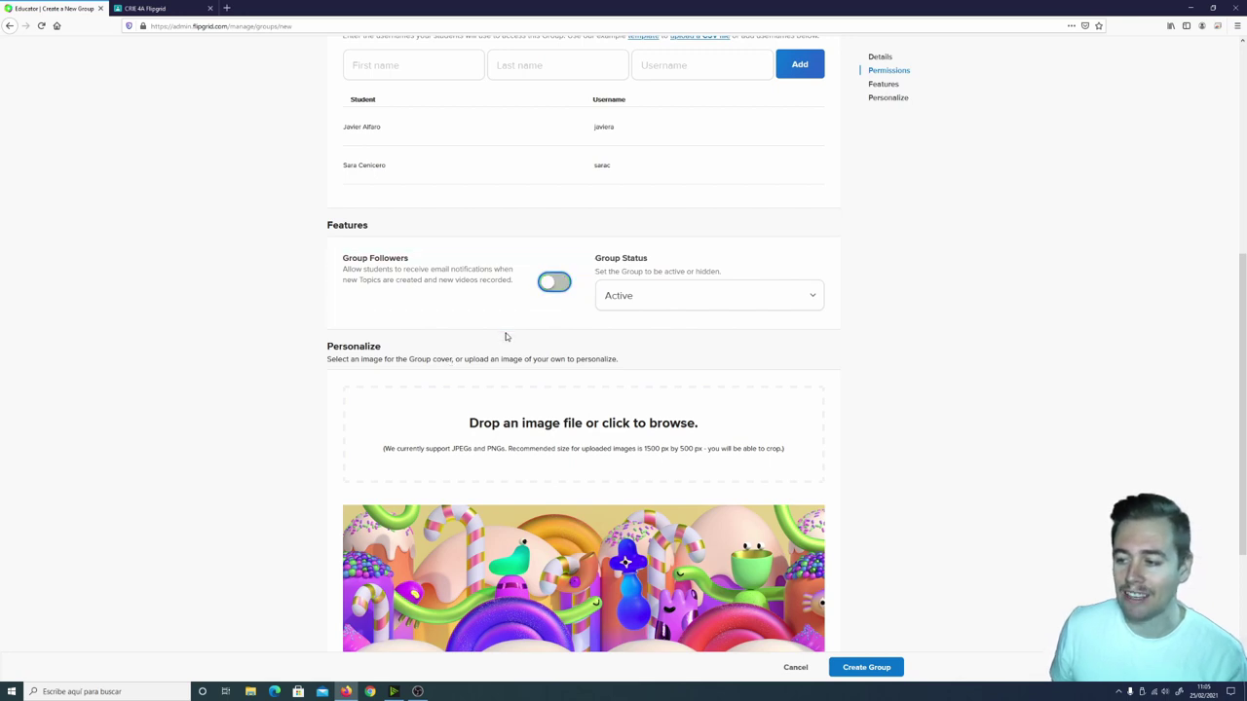
click(548, 284)
click(679, 302)
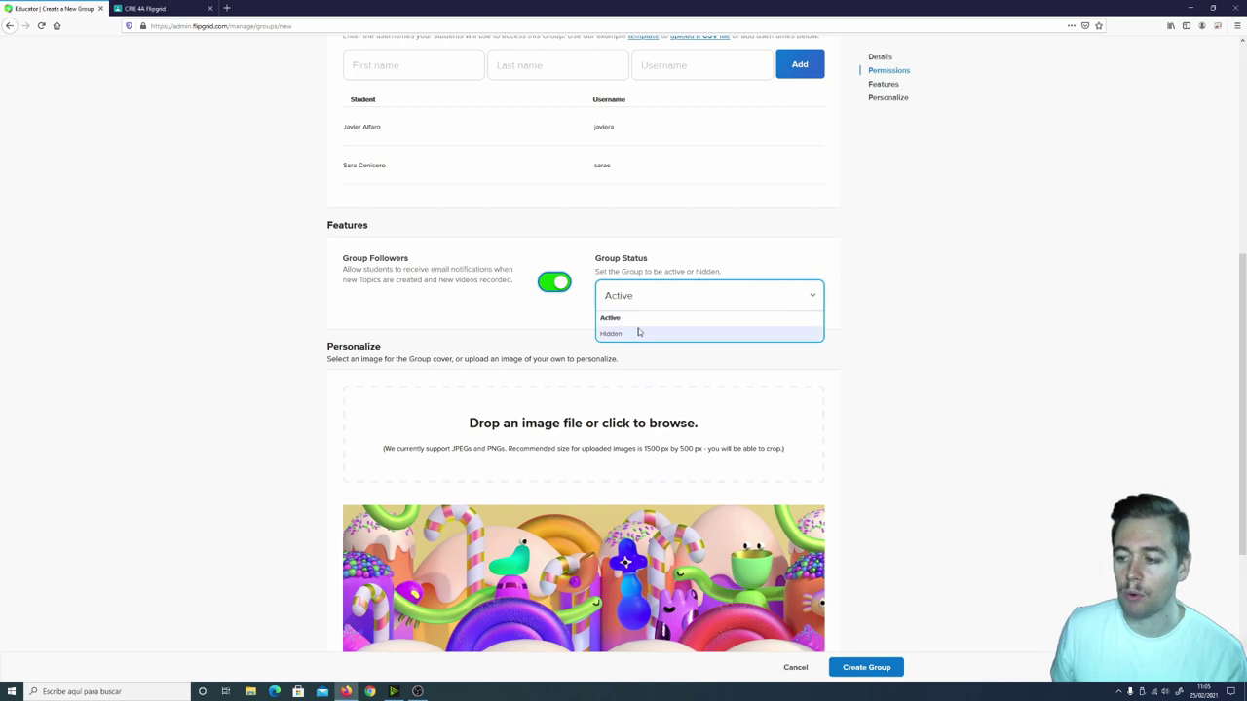
click(638, 325)
scroll(503, 349, down, 3)
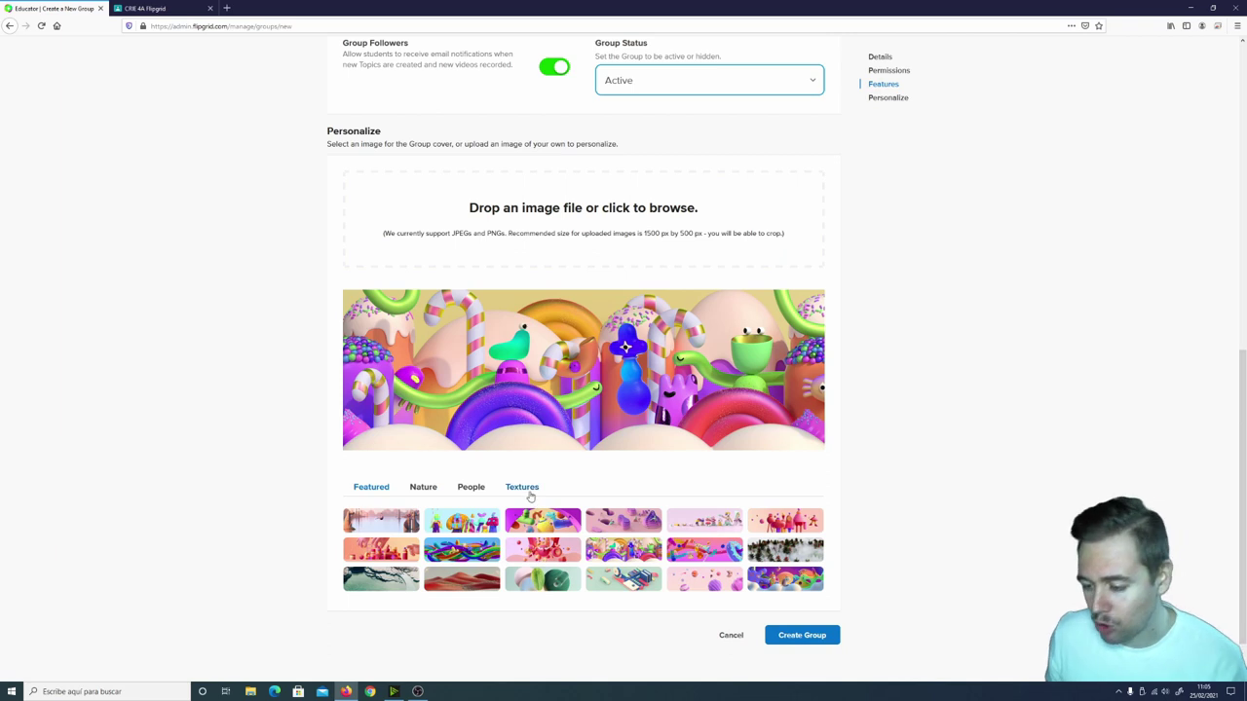
Choose the cat-with-glasses photo from the Nature gallery as the group cover.
click(427, 489)
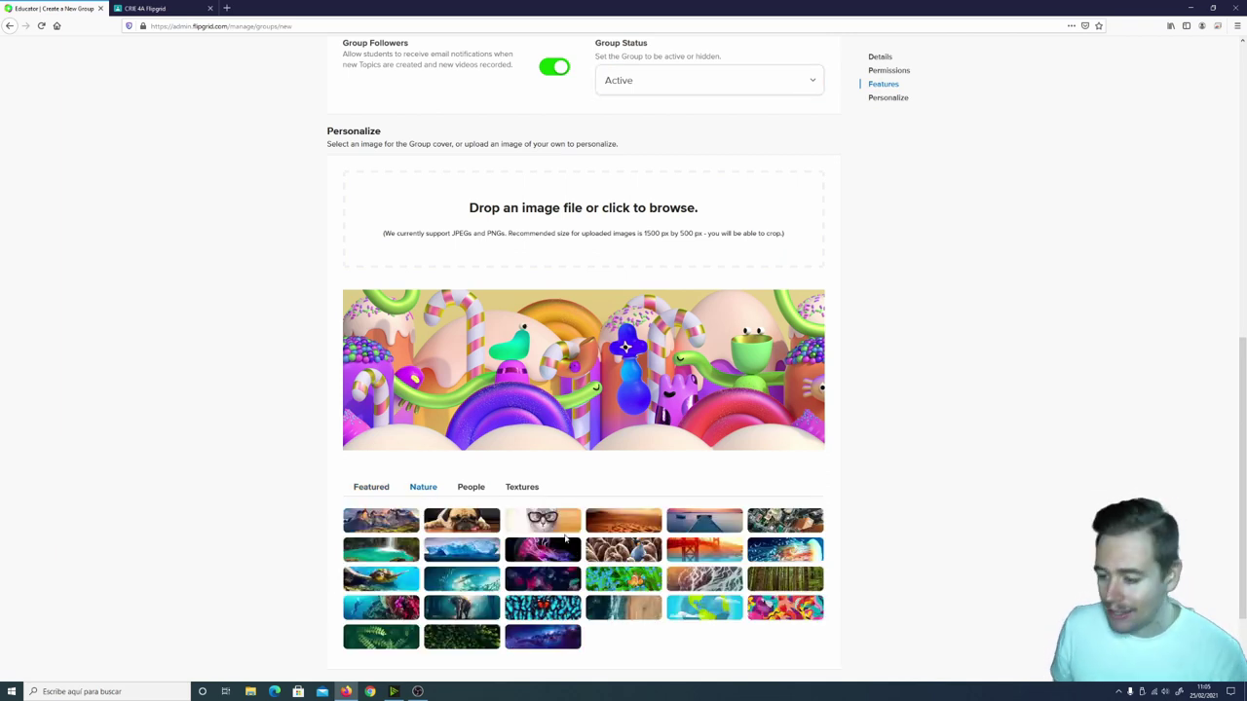
click(559, 527)
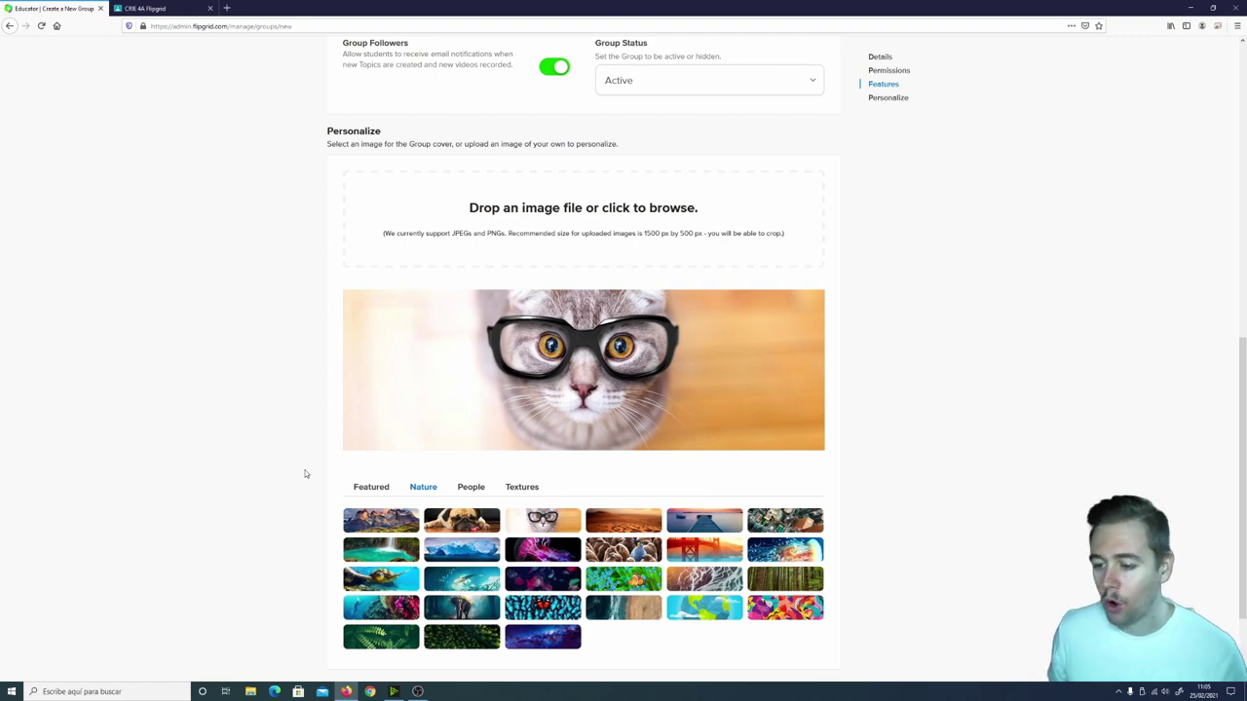
scroll(843, 436, down, 2)
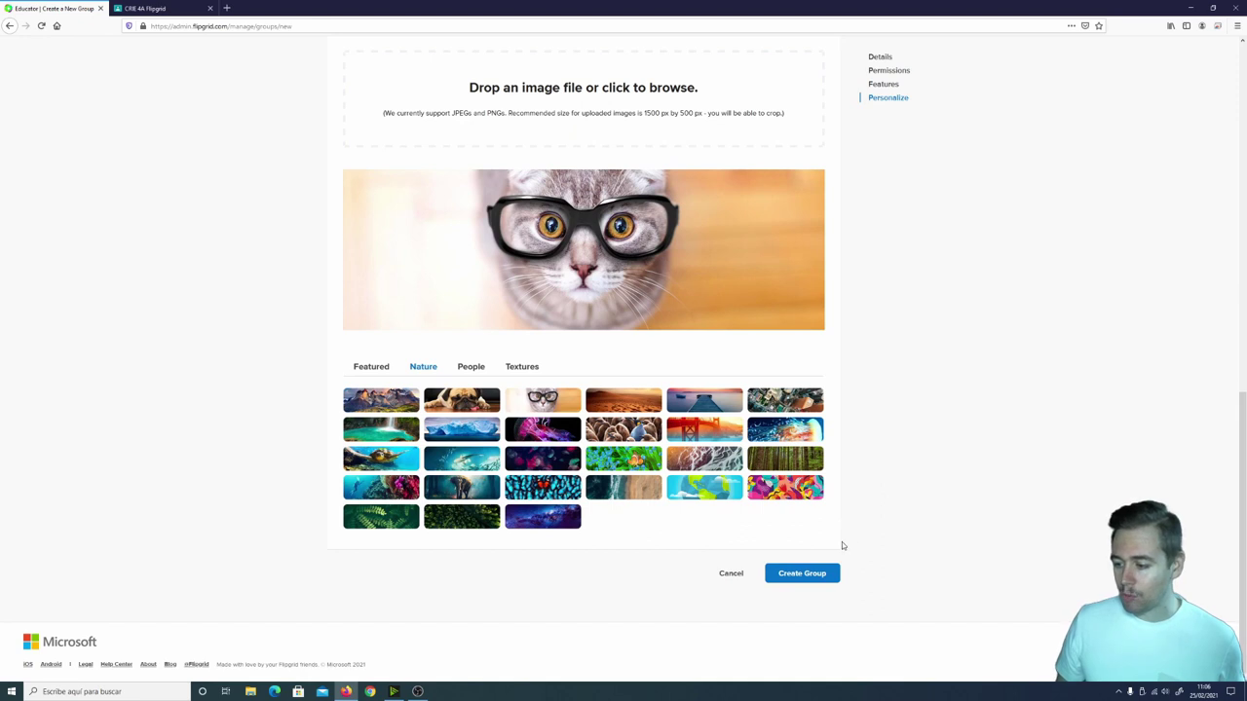
Create the 4º A group with the chosen settings.
click(795, 579)
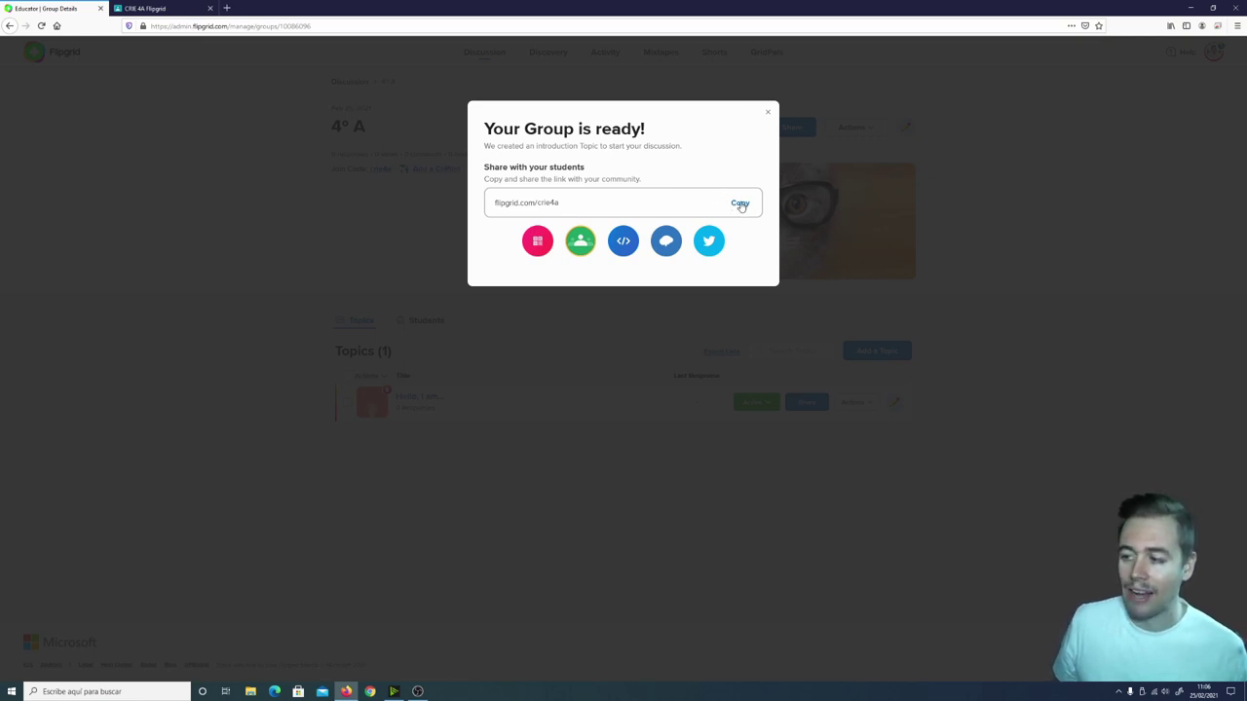
Copy the 4º A group's join link, dismiss the ready message, and open Firefox's menu.
click(740, 203)
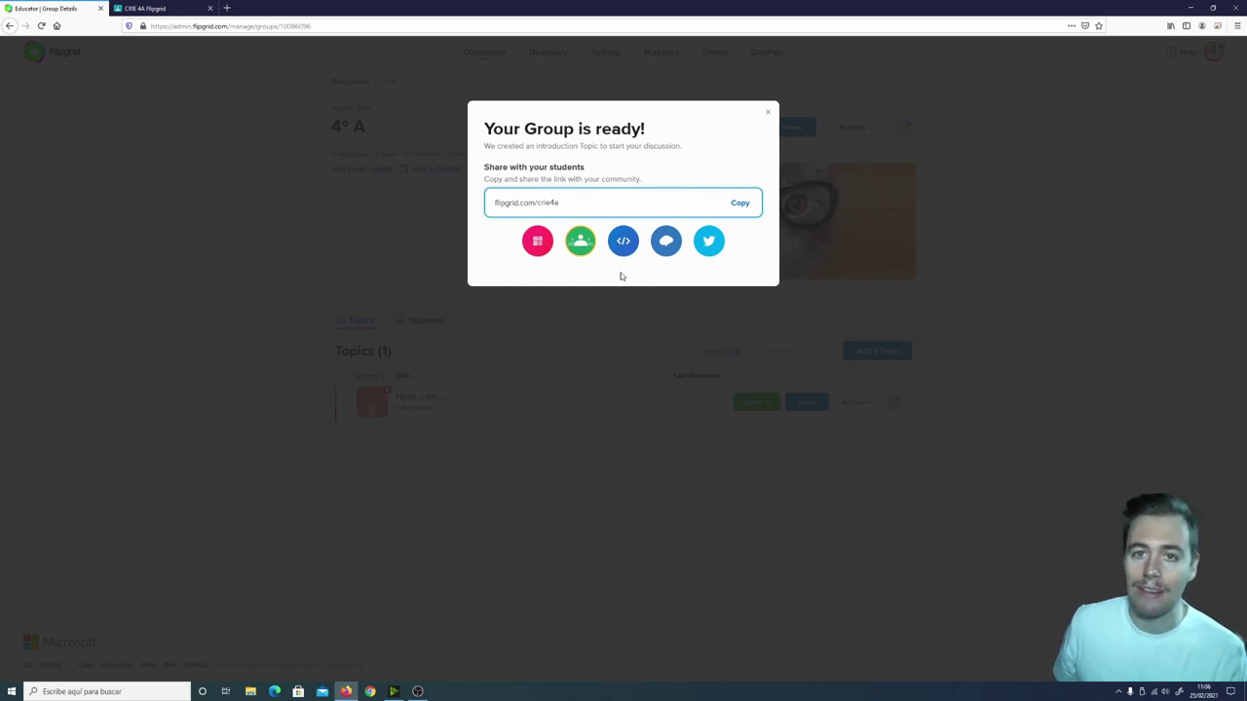
click(767, 114)
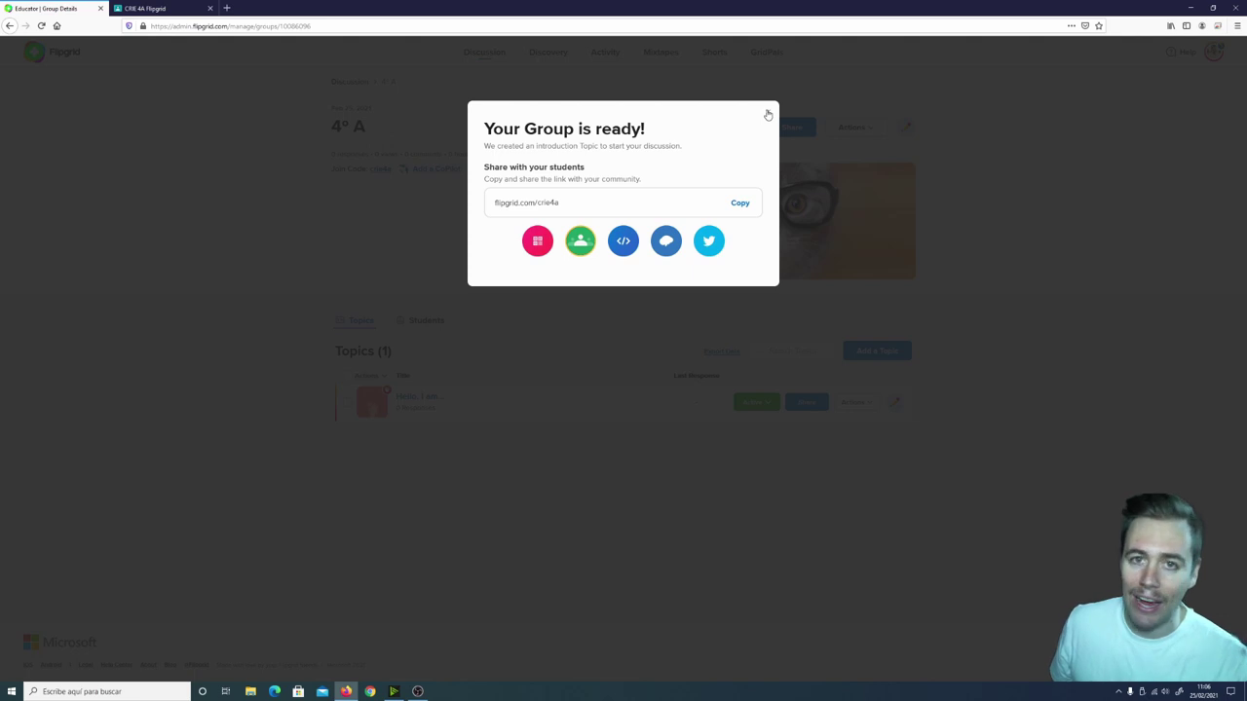
click(768, 115)
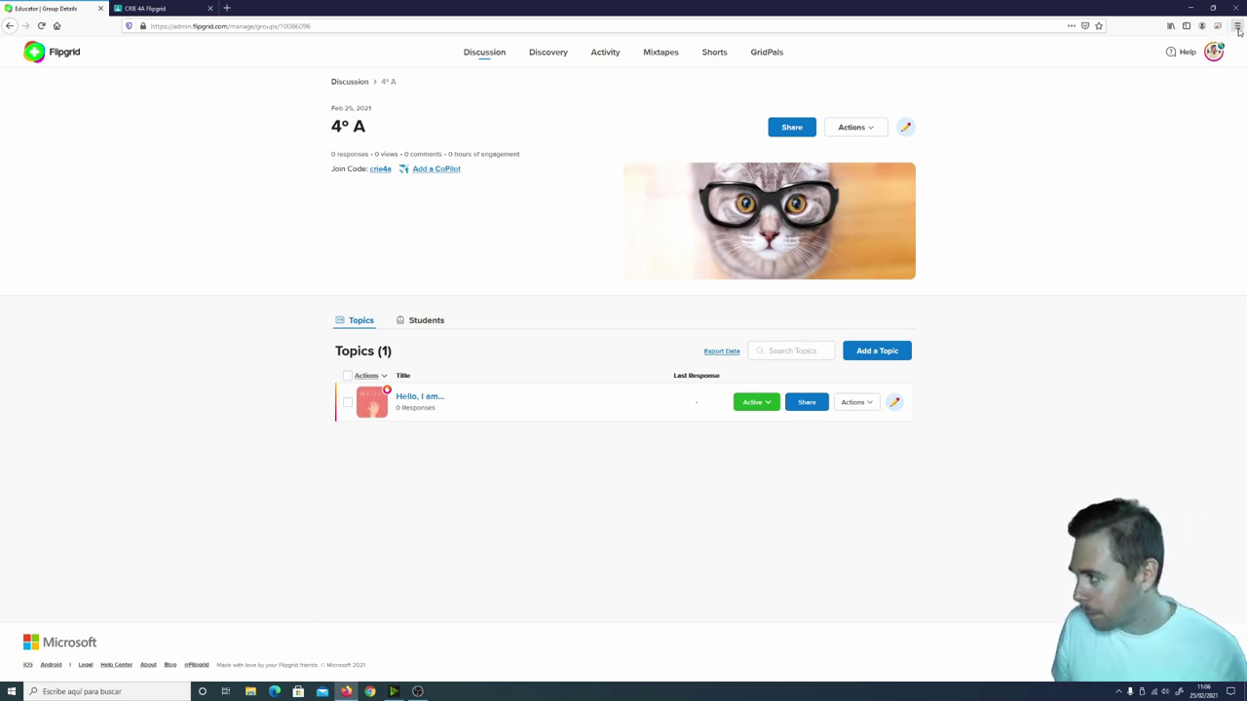
click(1237, 27)
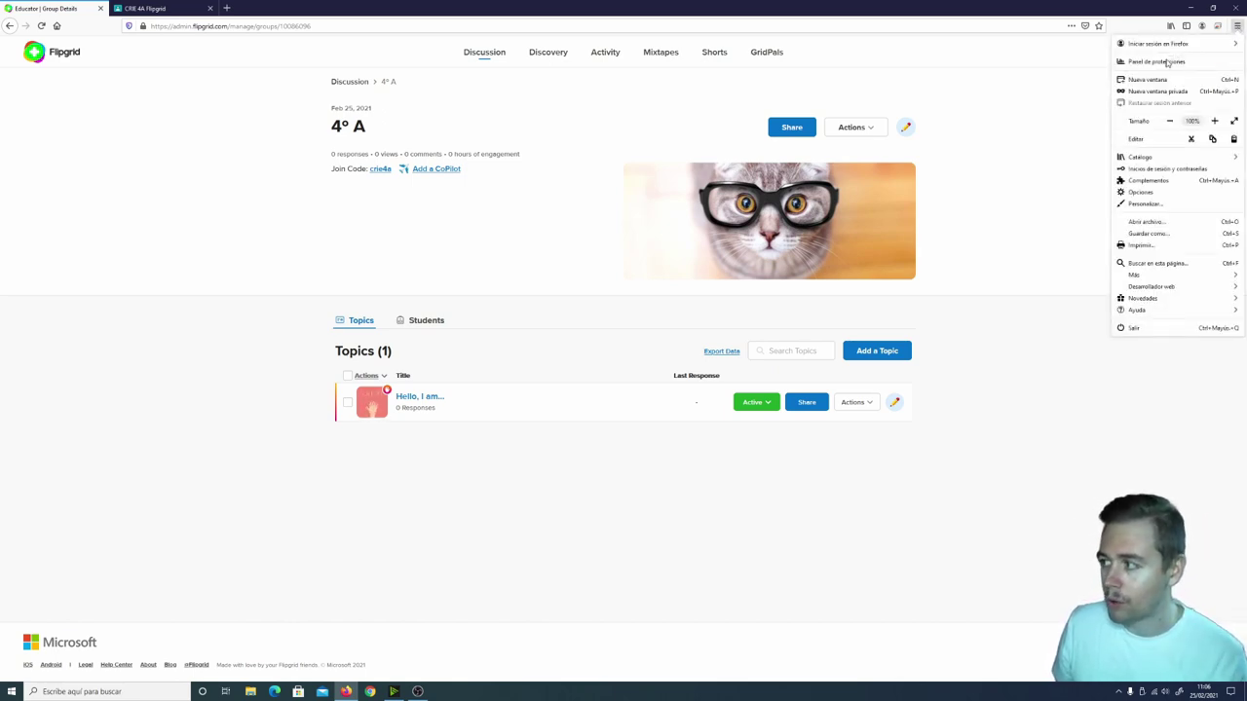
click(1145, 91)
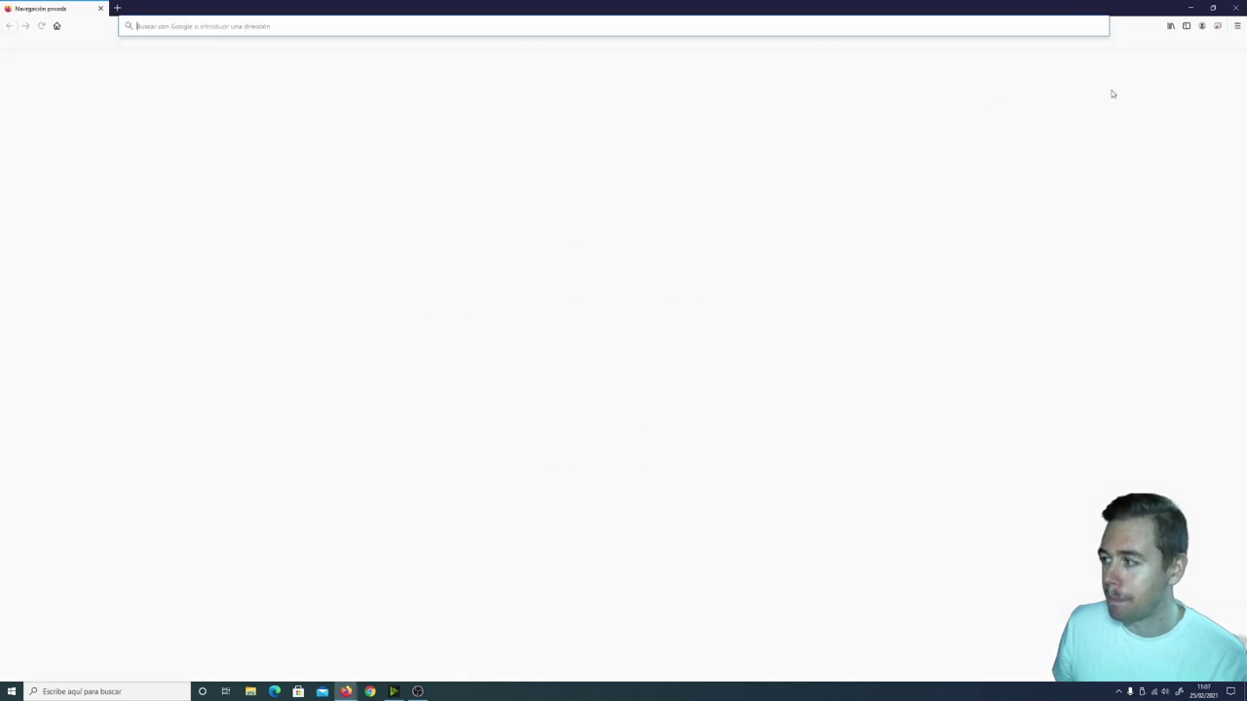
click(269, 26)
key(ctrl+v)
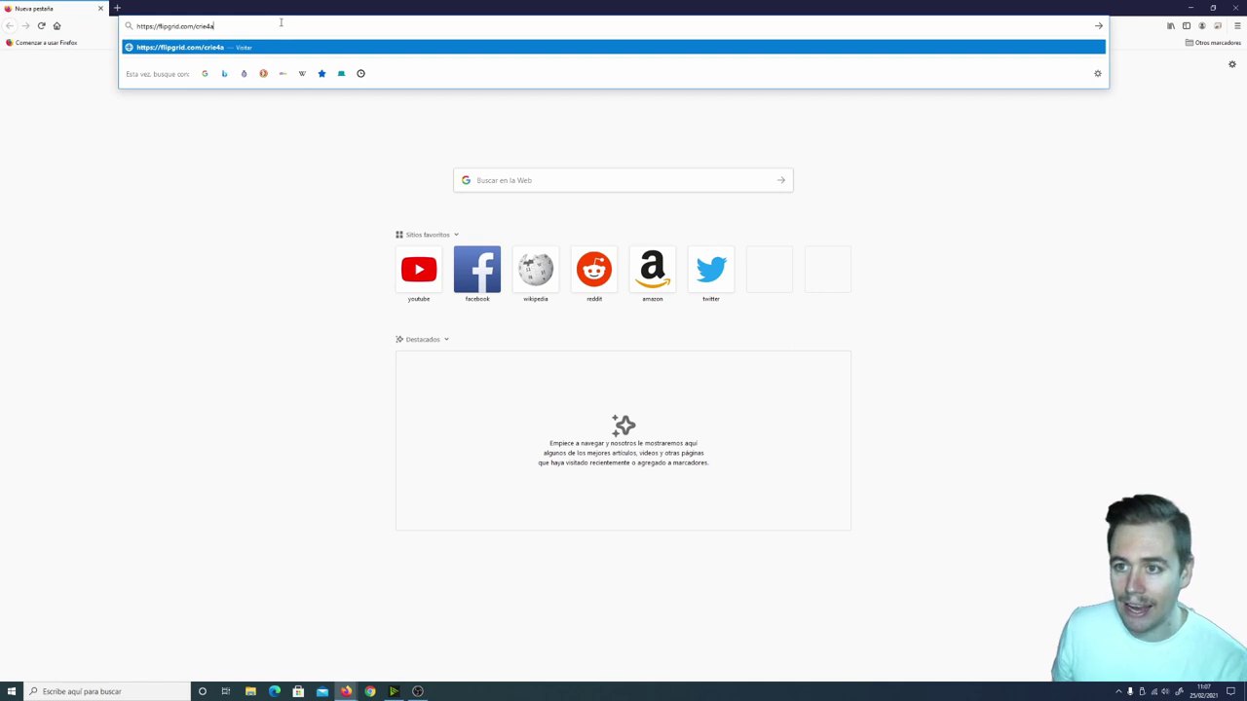
key(Return)
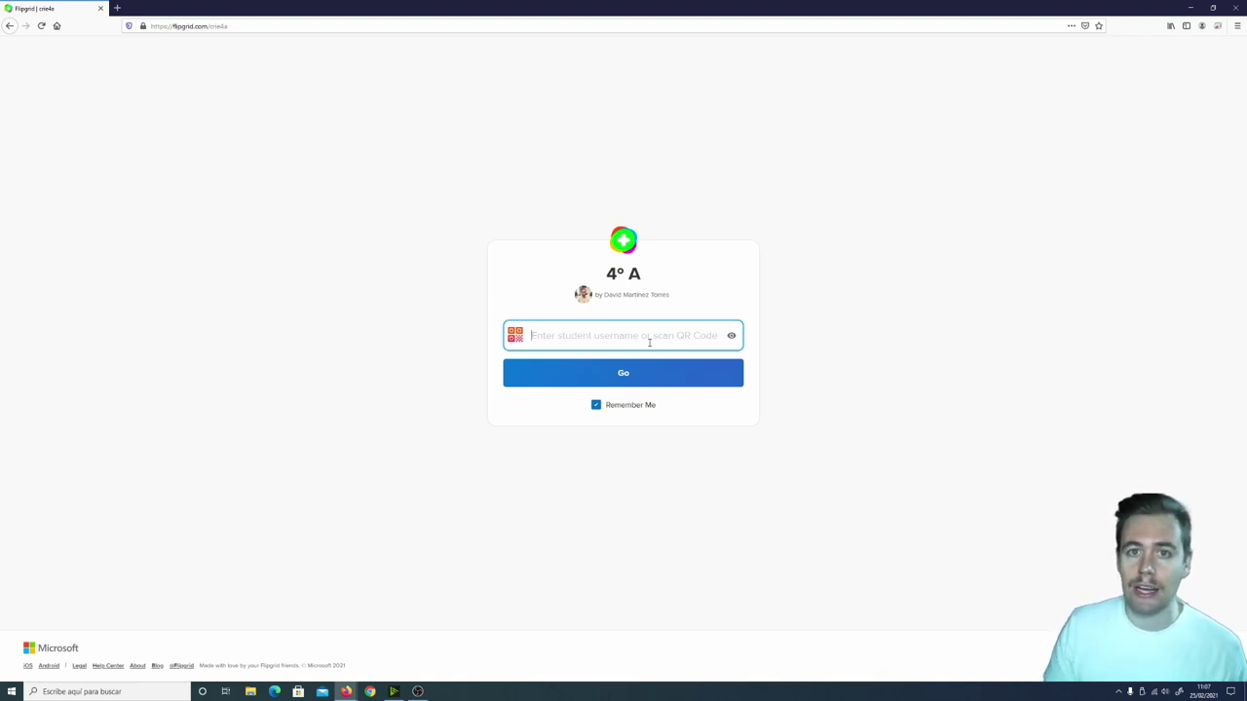
Enter and verify the student username, join 4º A, then close the student window.
text(•••••••)
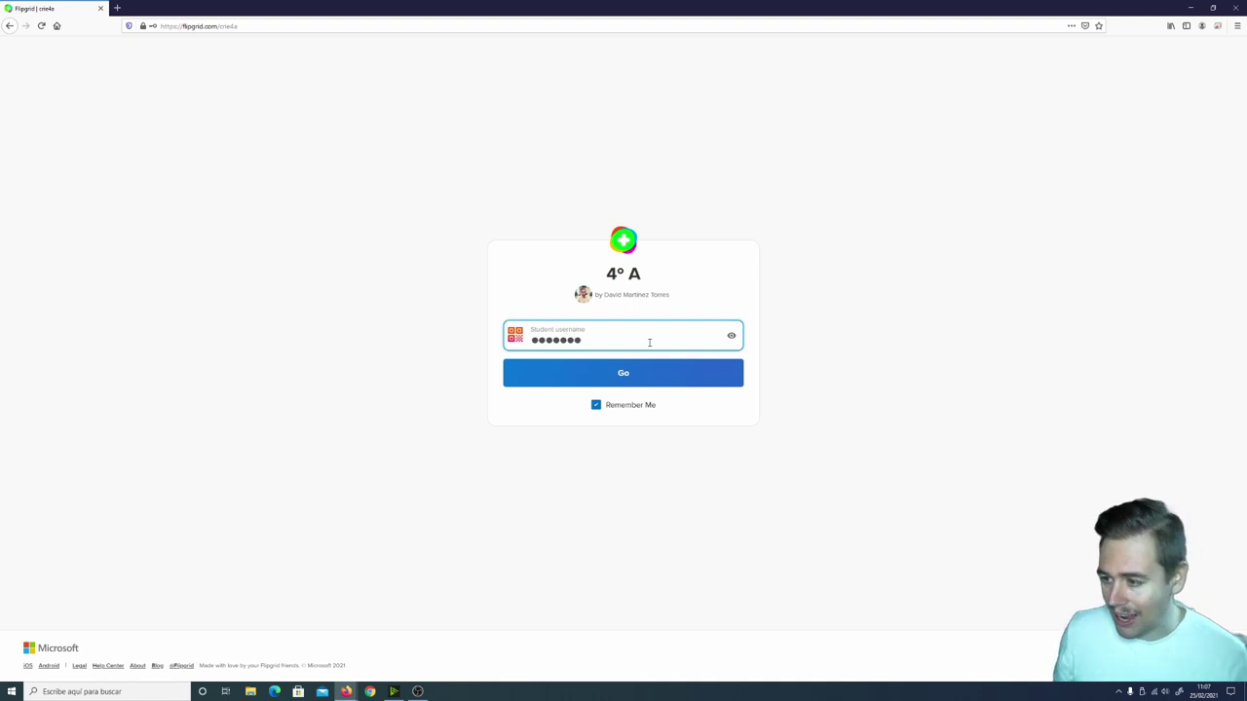
click(732, 337)
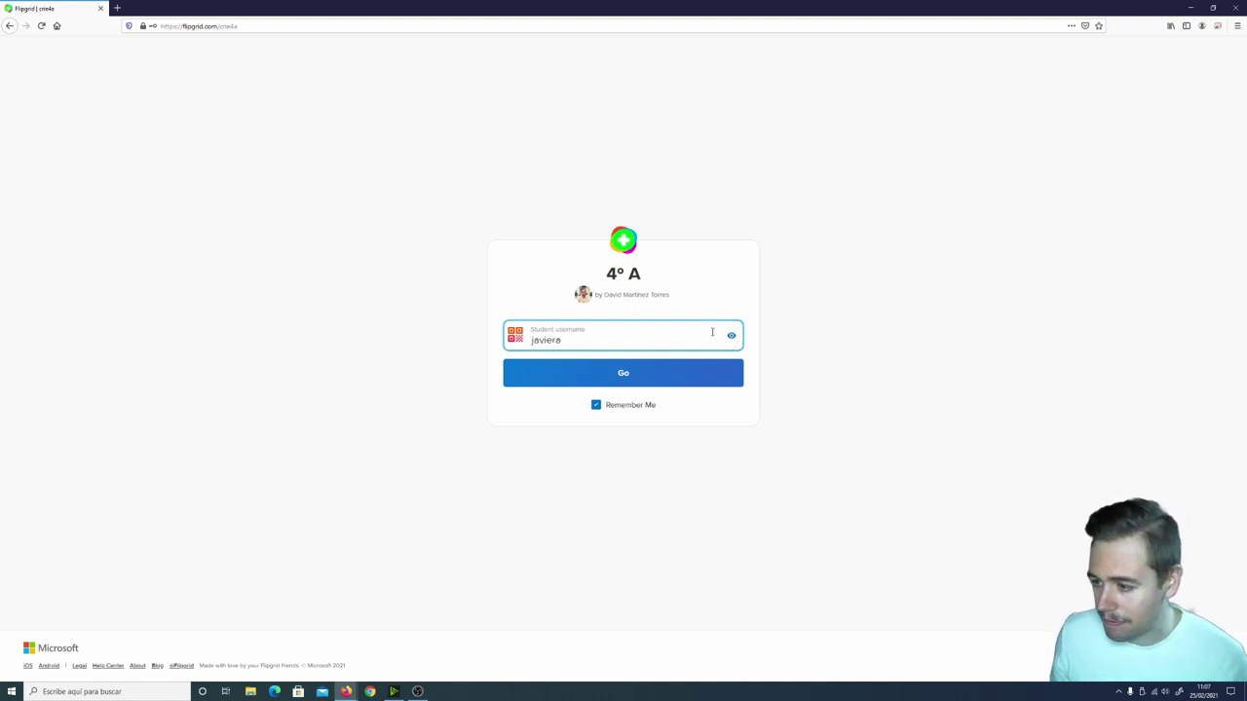
click(584, 375)
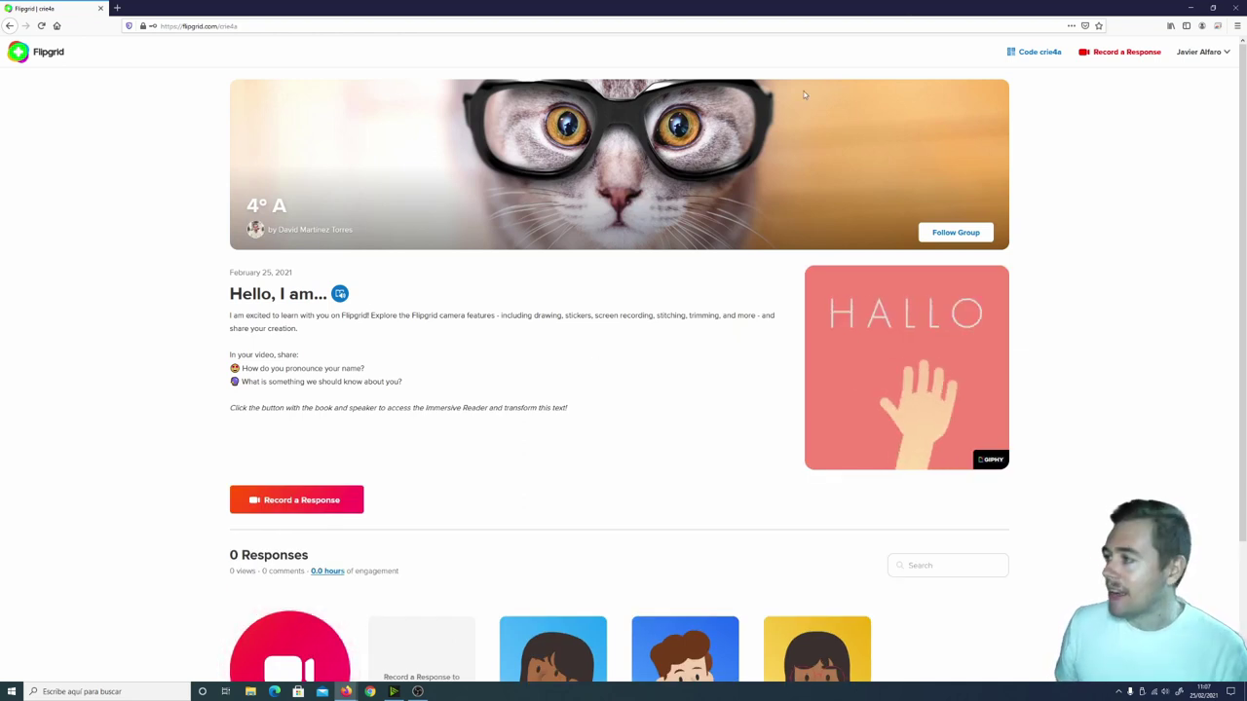
click(1235, 8)
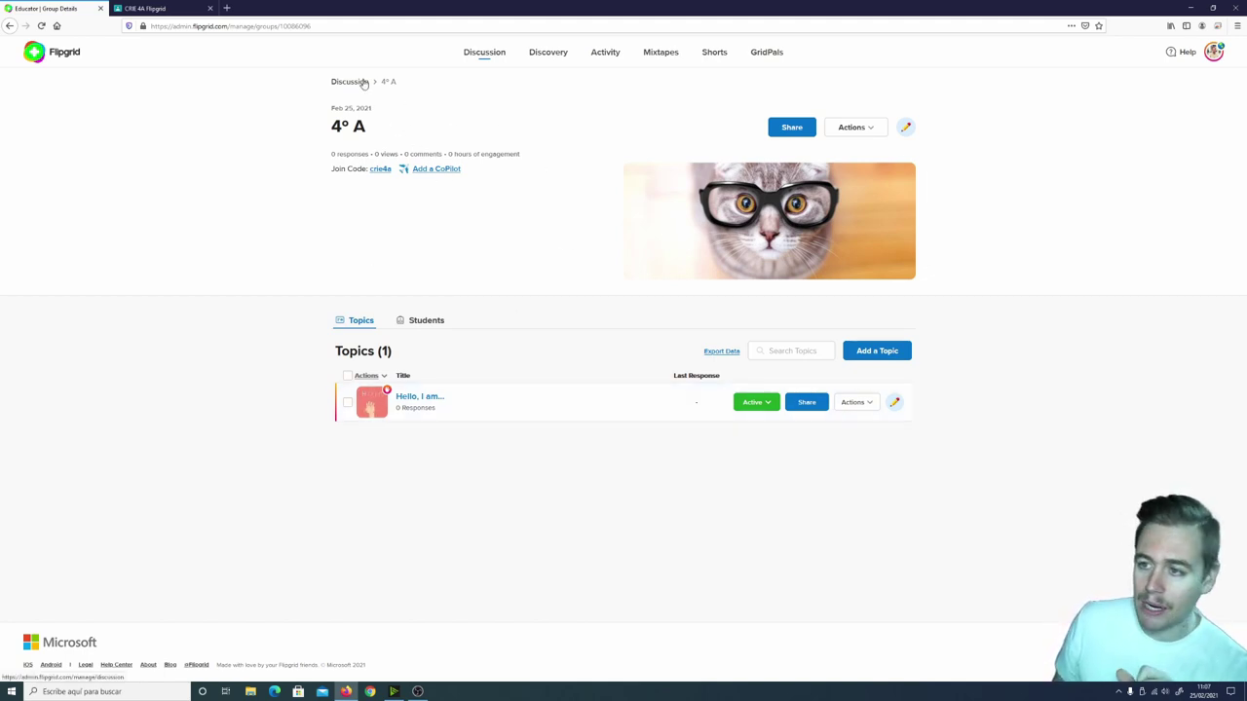
click(482, 54)
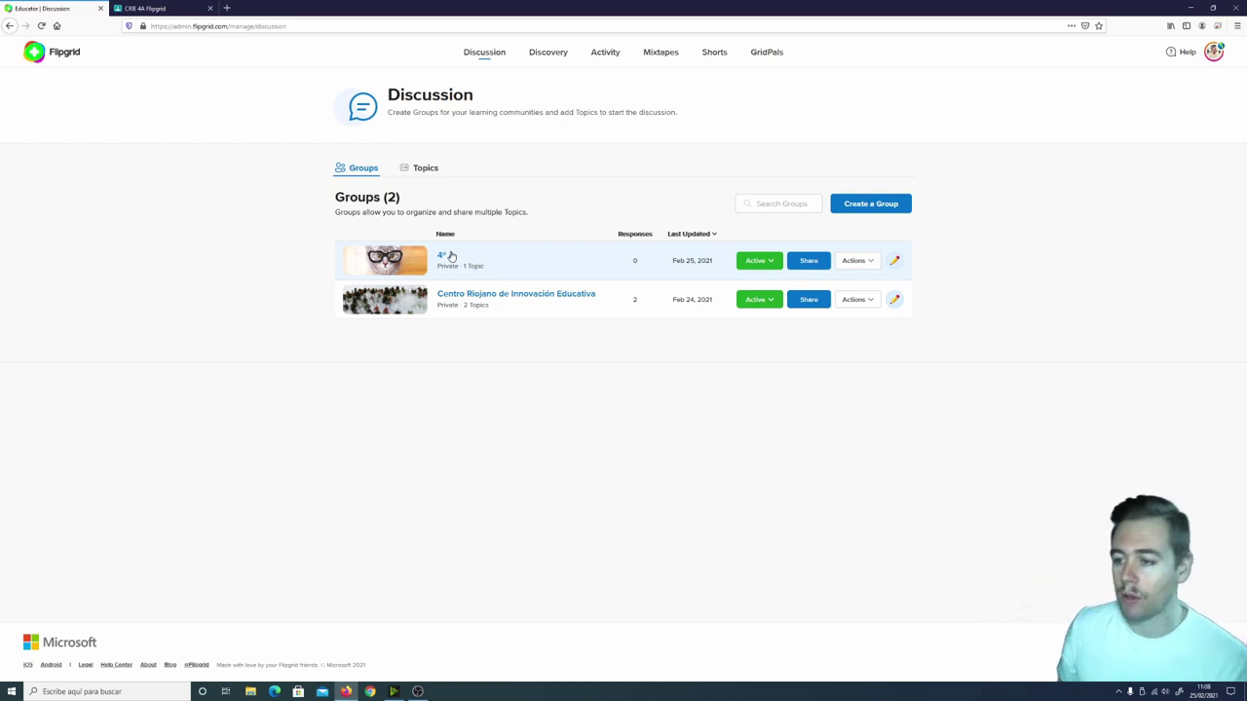
click(444, 258)
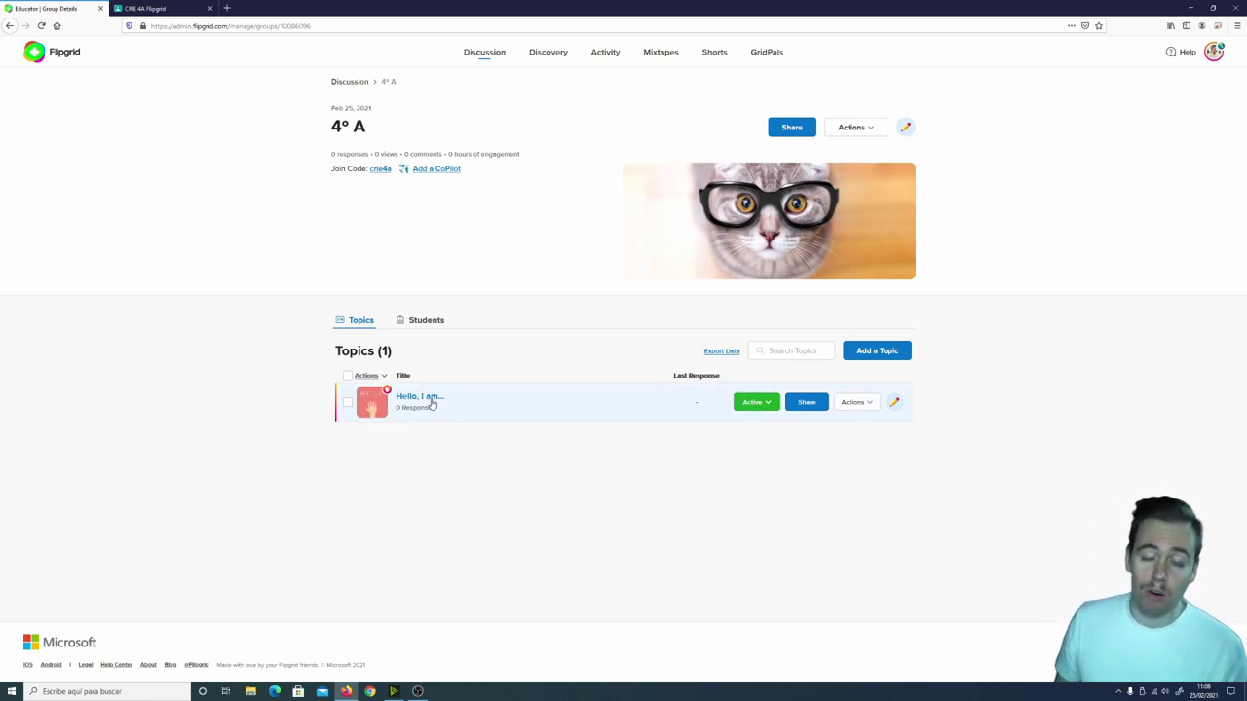
click(880, 404)
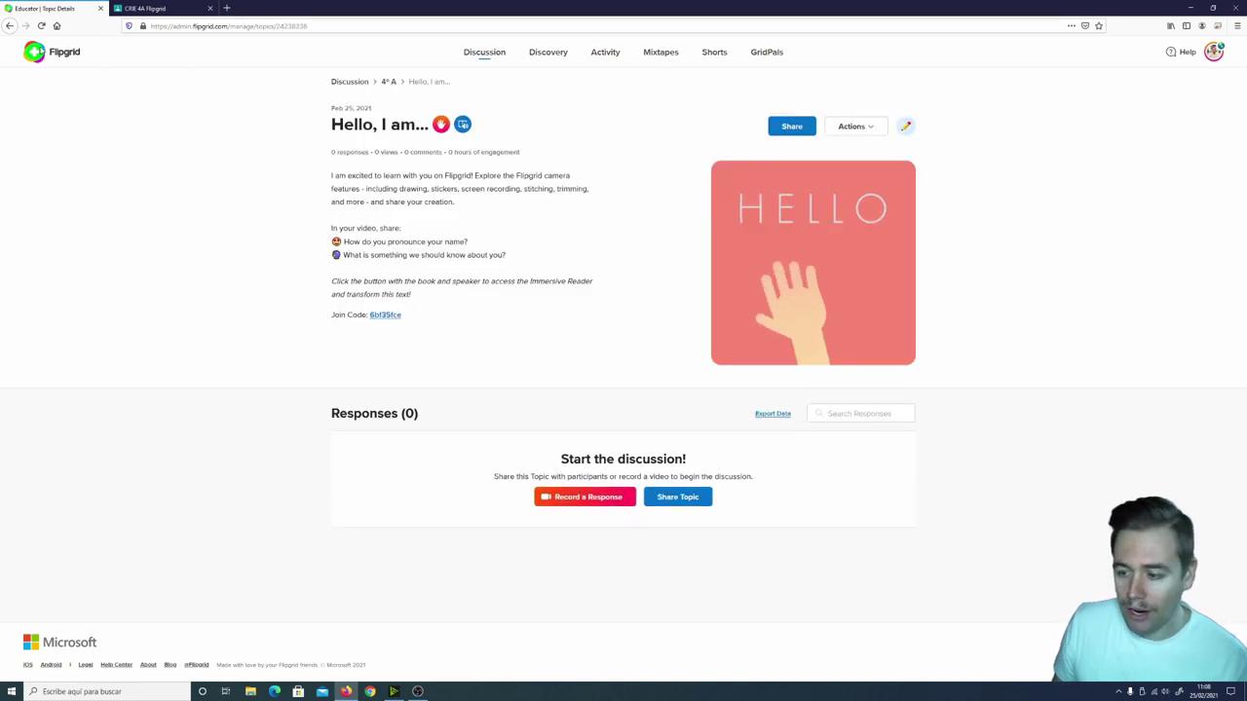
click(9, 25)
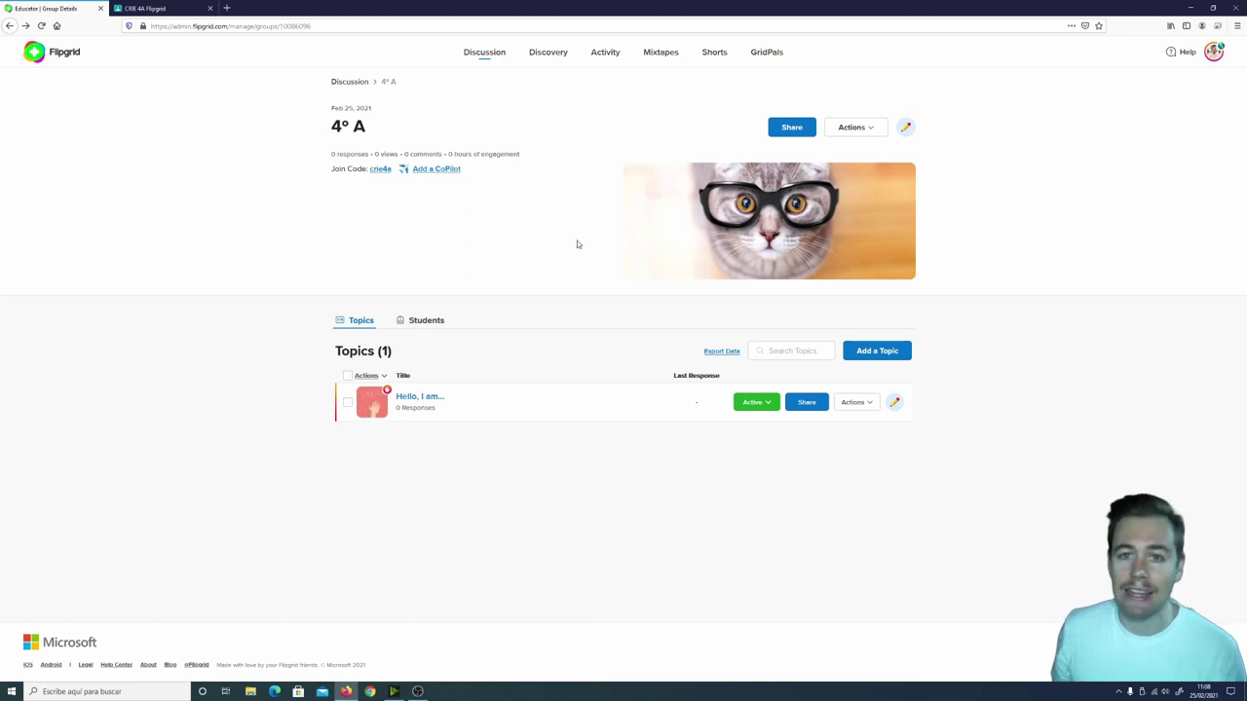
click(381, 170)
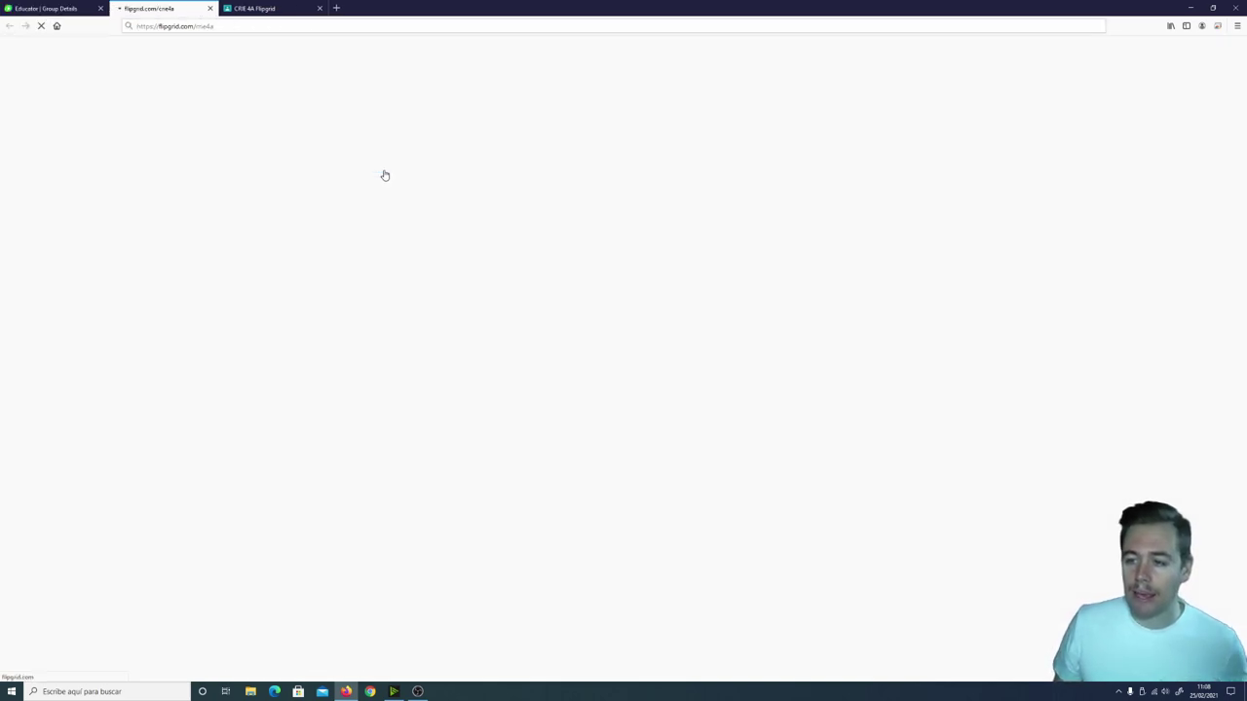
click(205, 27)
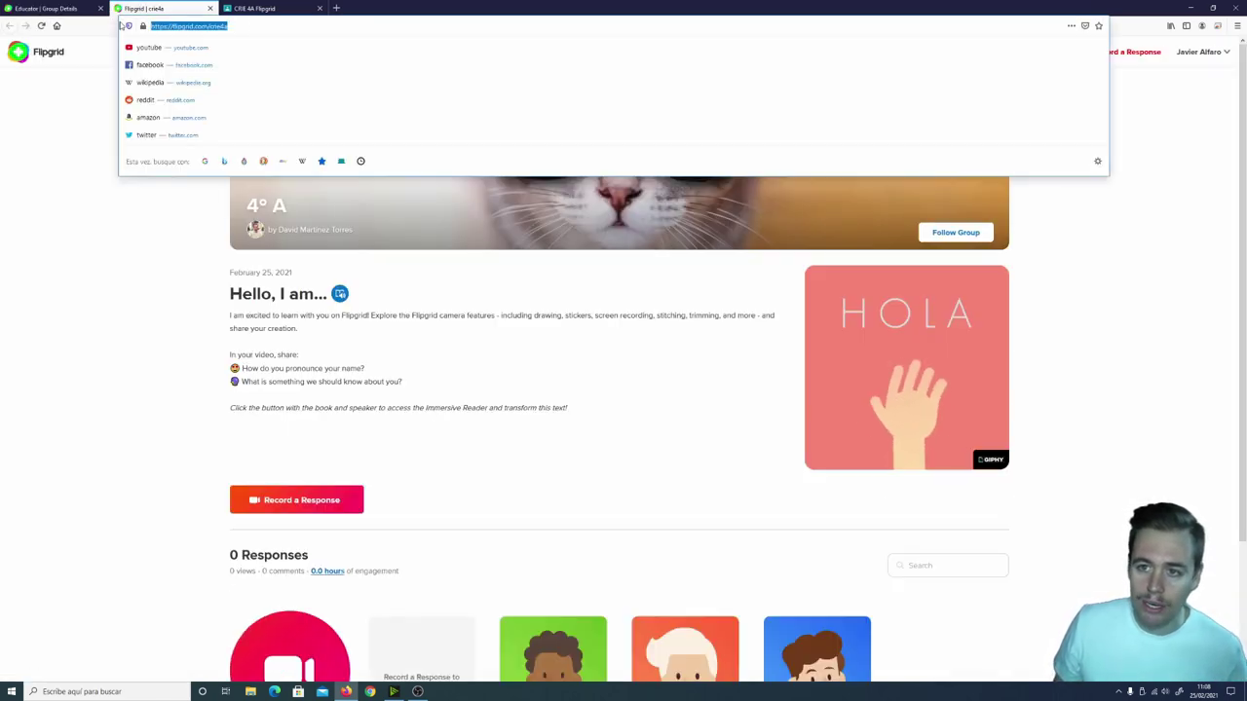
click(210, 8)
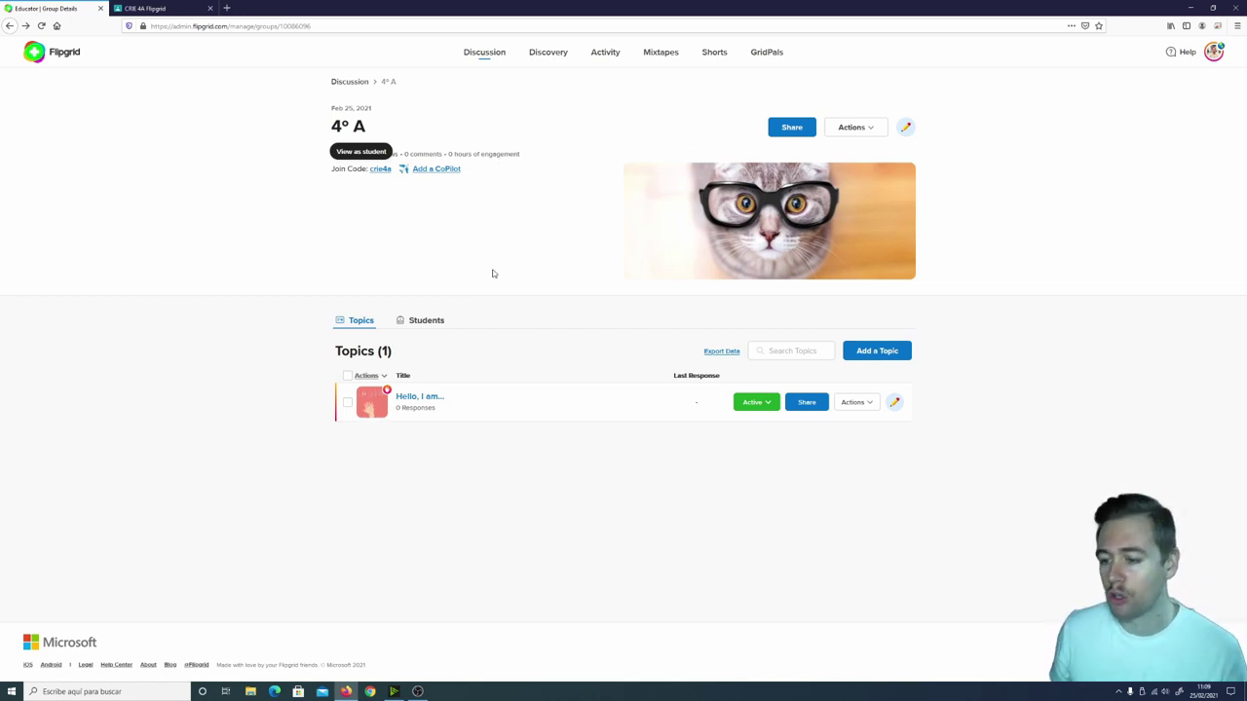
click(791, 130)
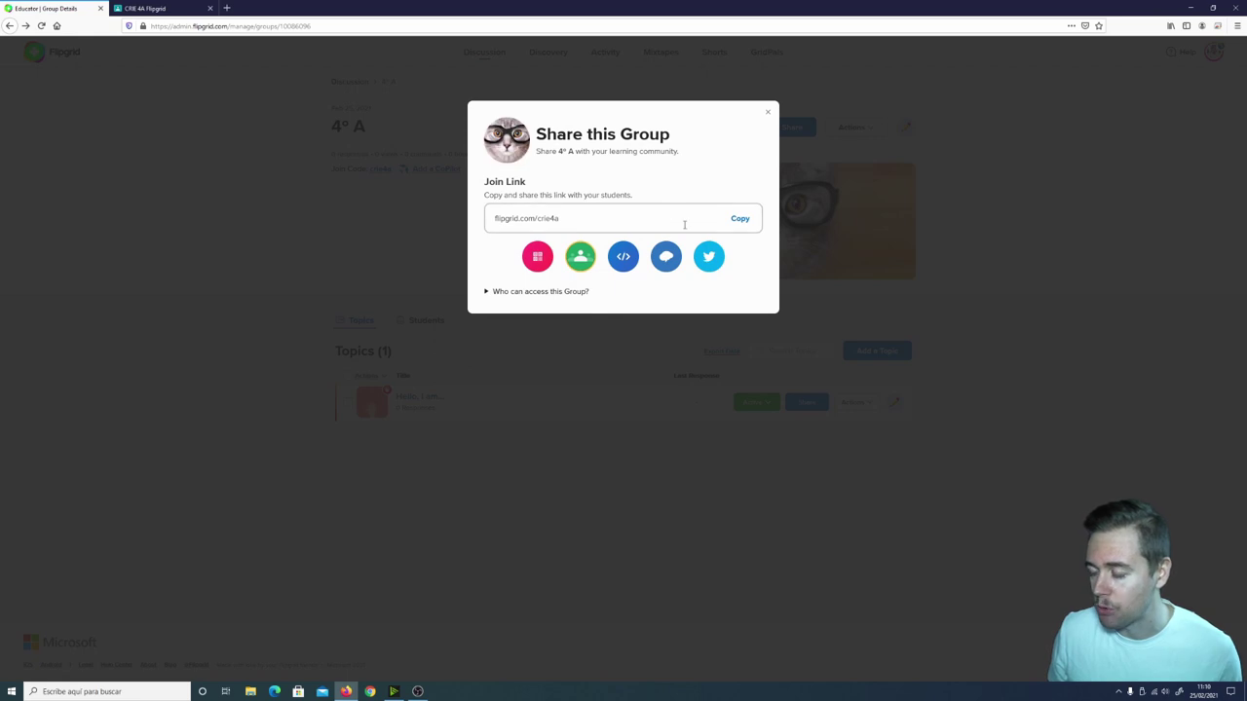
drag(685, 217, 450, 210)
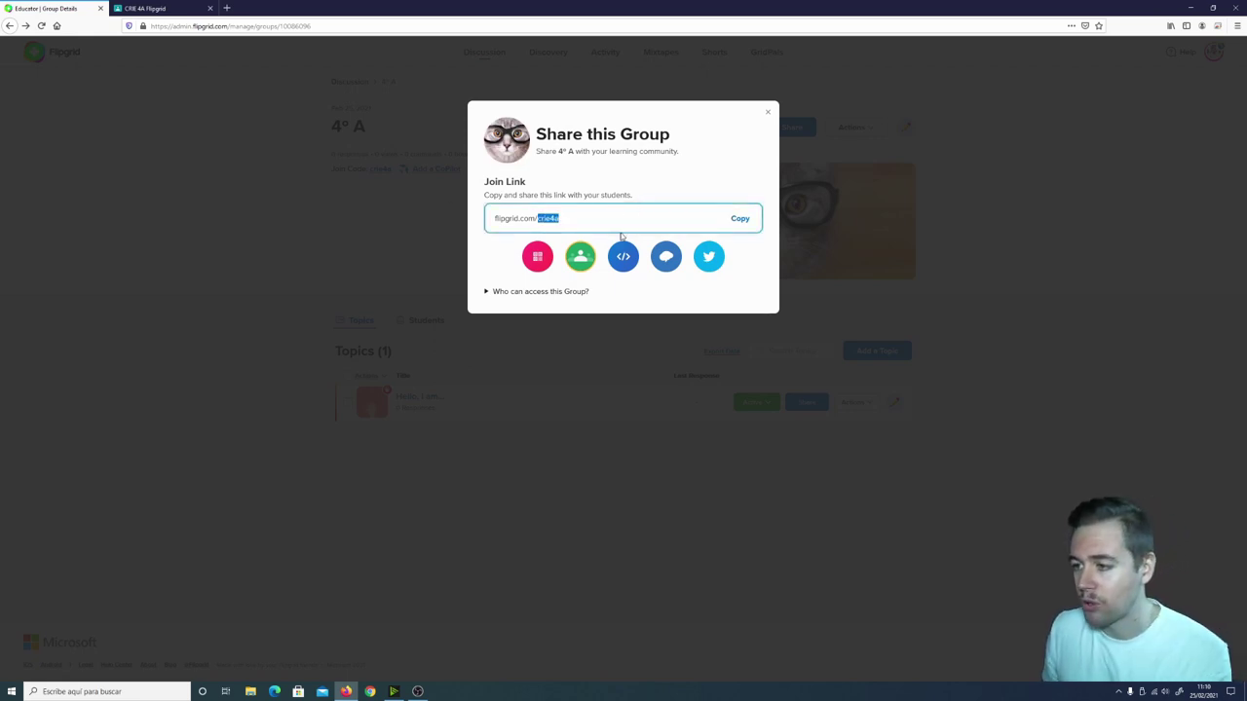
click(767, 116)
click(767, 116)
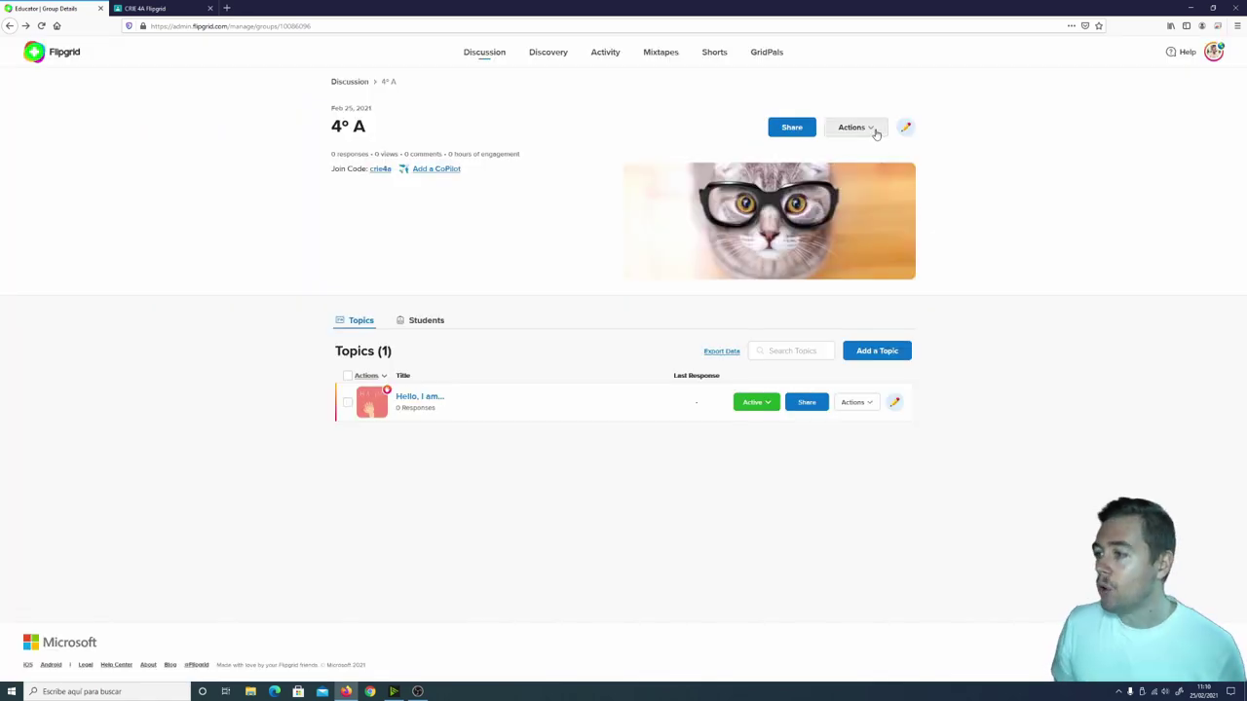
click(874, 132)
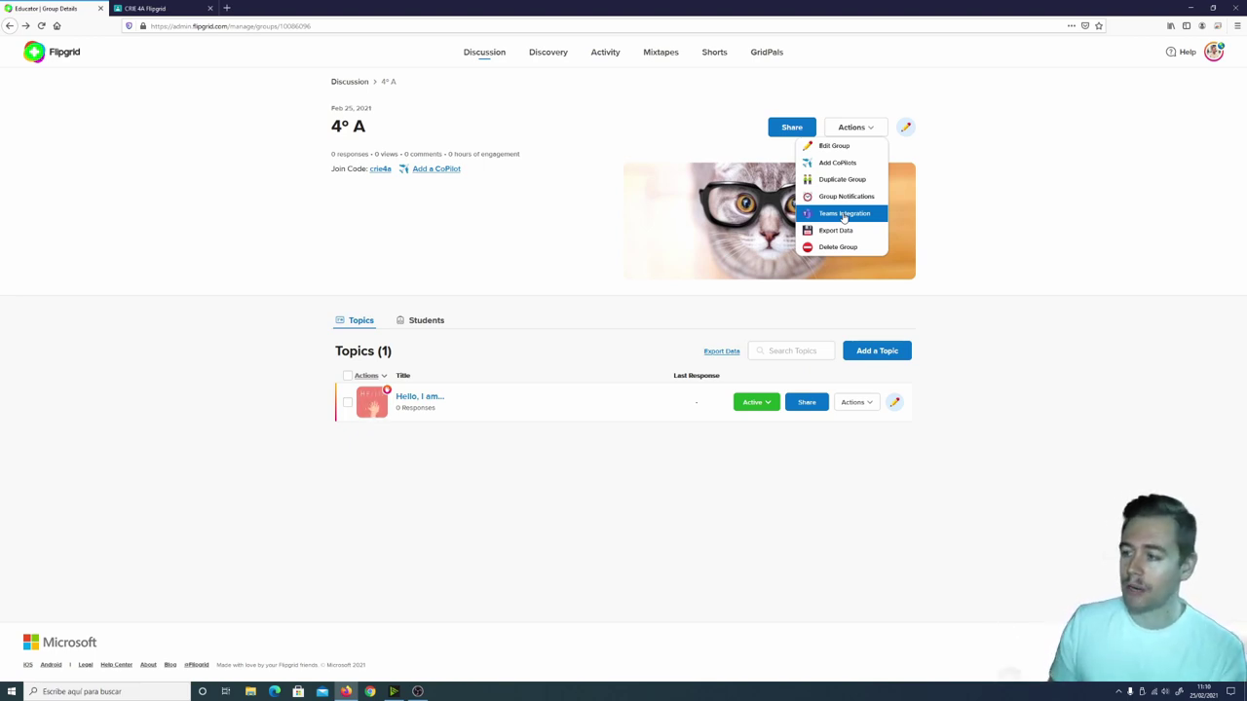
Review Teams Integration and Group Notifications, leaving notification frequency at Daily.
click(844, 216)
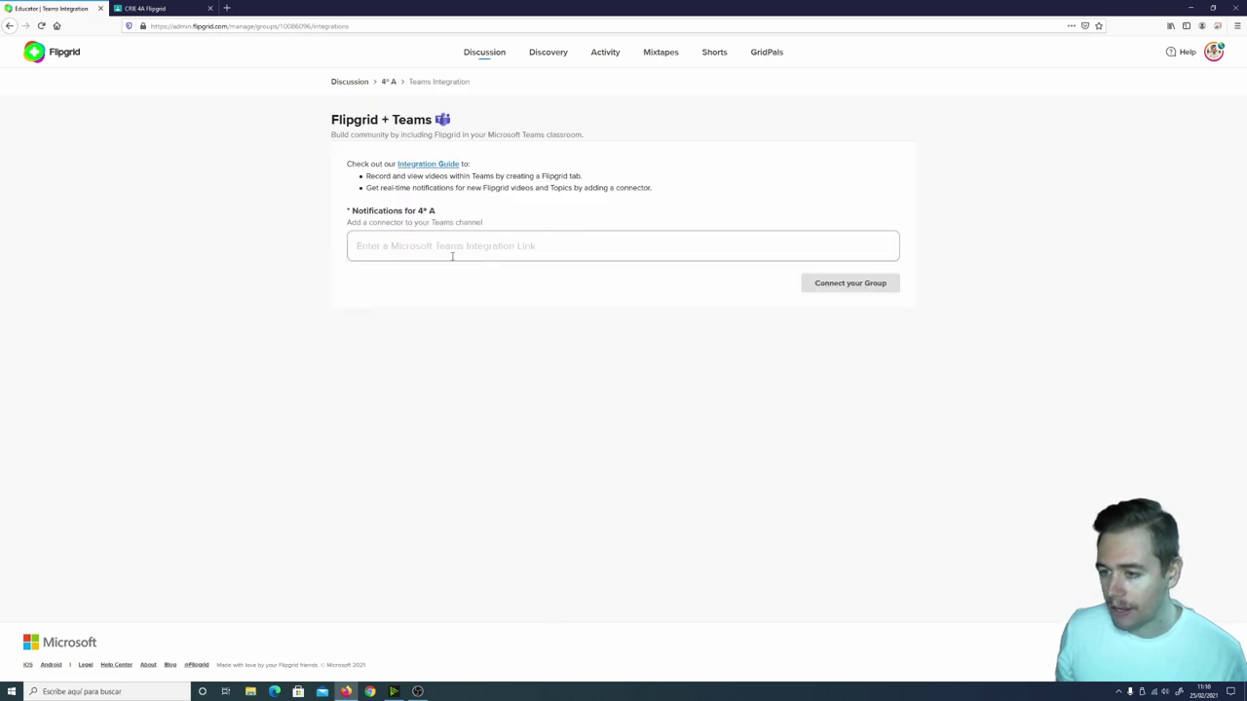
click(388, 82)
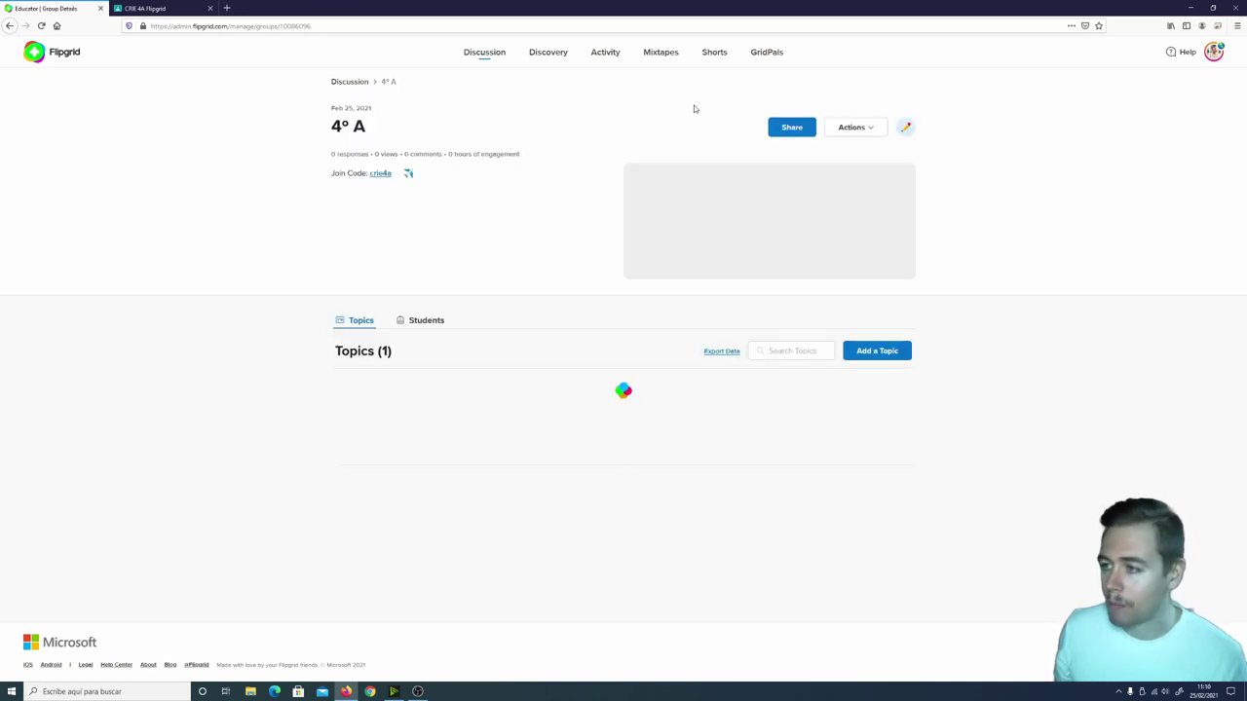
click(854, 127)
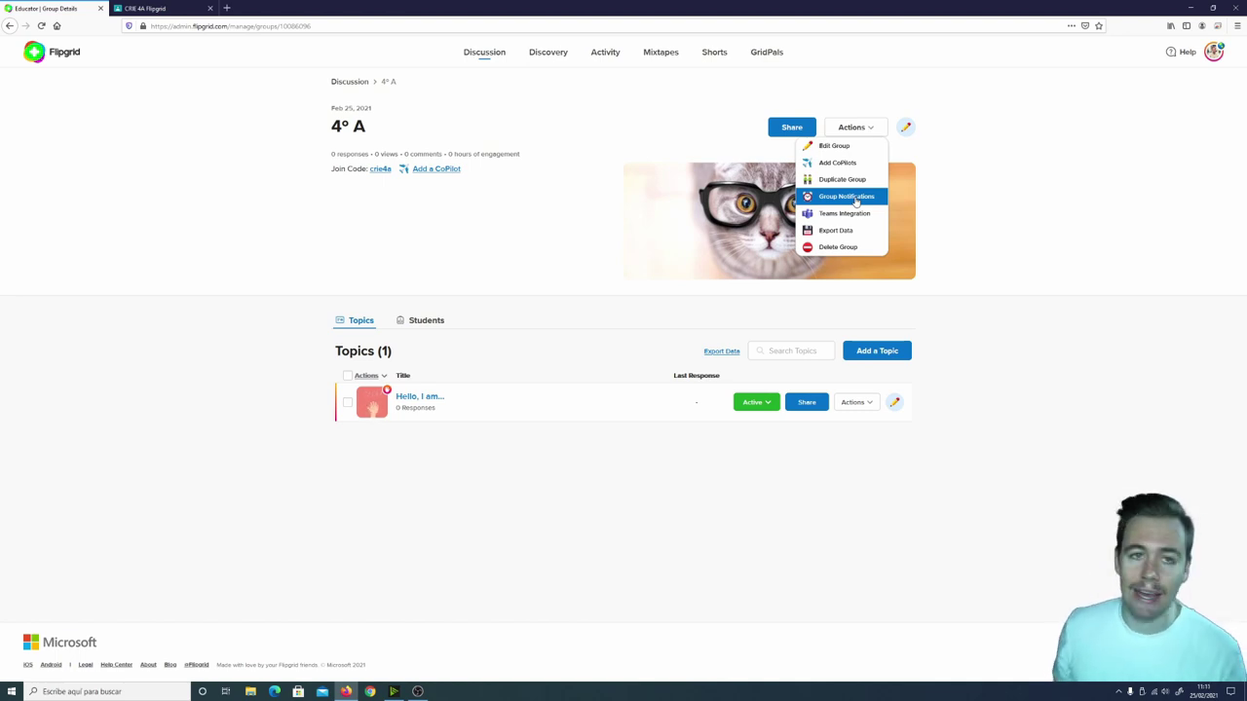
click(855, 196)
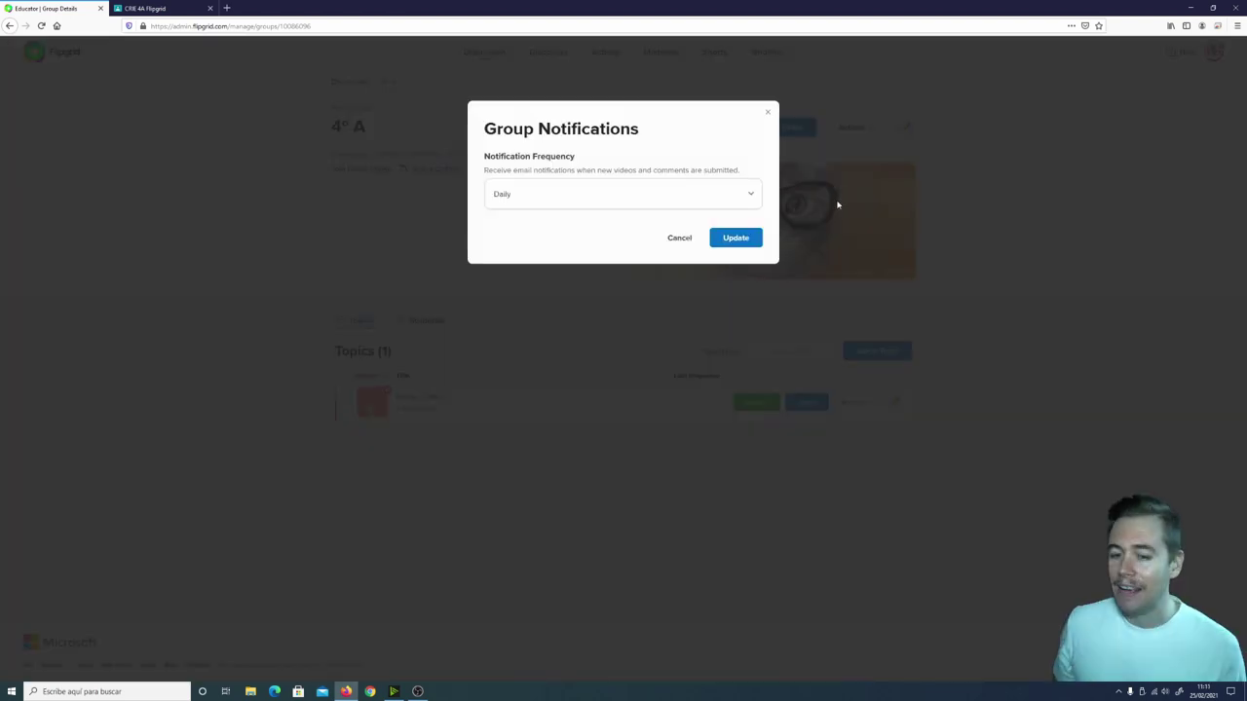
click(718, 200)
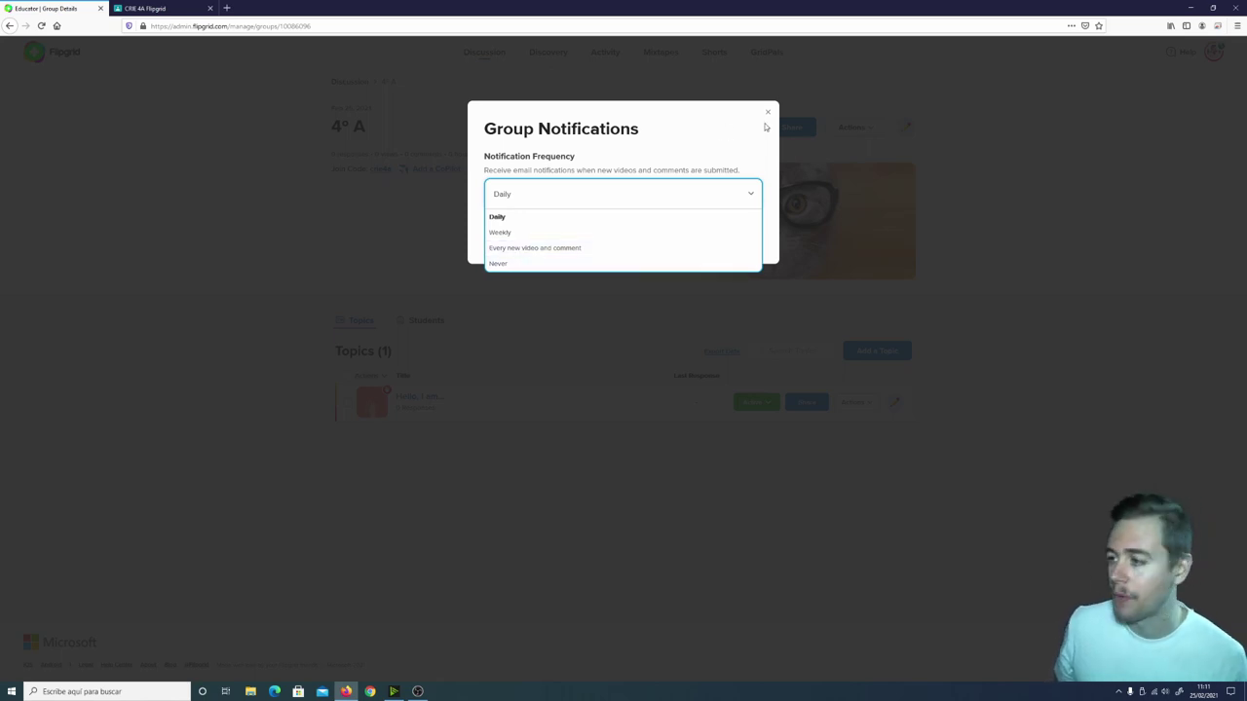
click(768, 112)
click(851, 126)
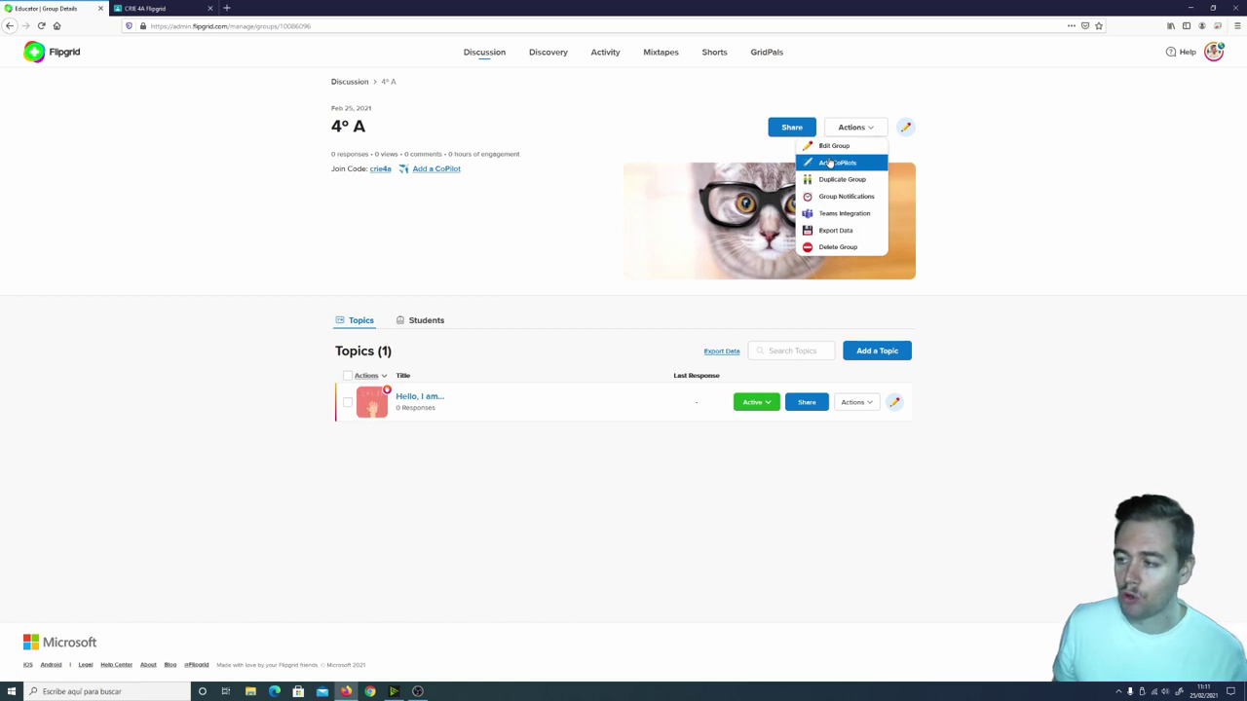
Open the 4º A Edit Group form and look through its settings.
click(907, 130)
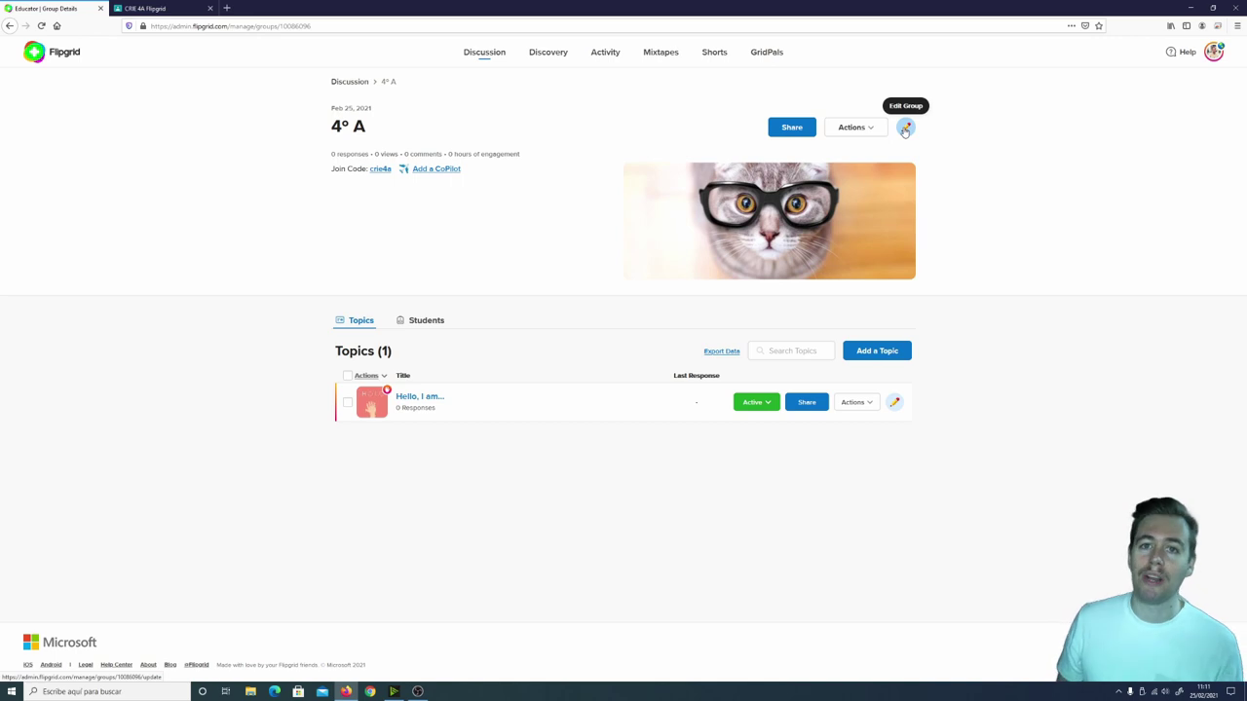
click(905, 131)
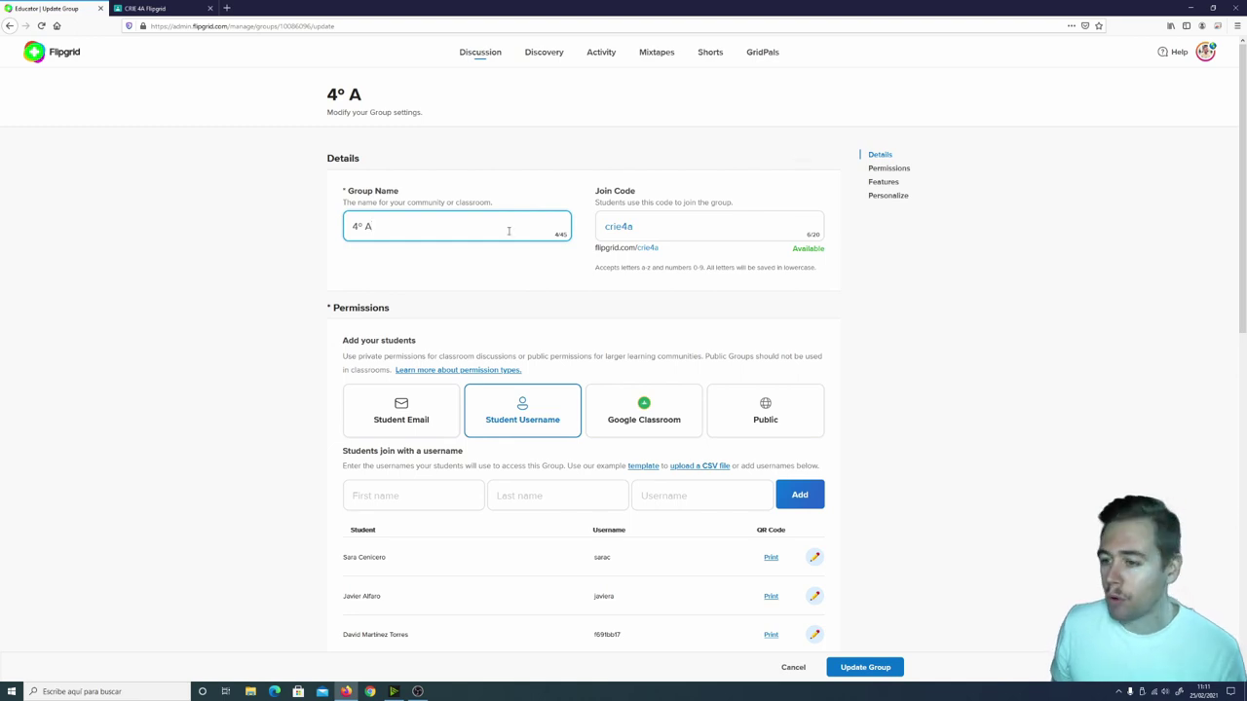
scroll(657, 213, down, 3)
scroll(585, 185, up, 1)
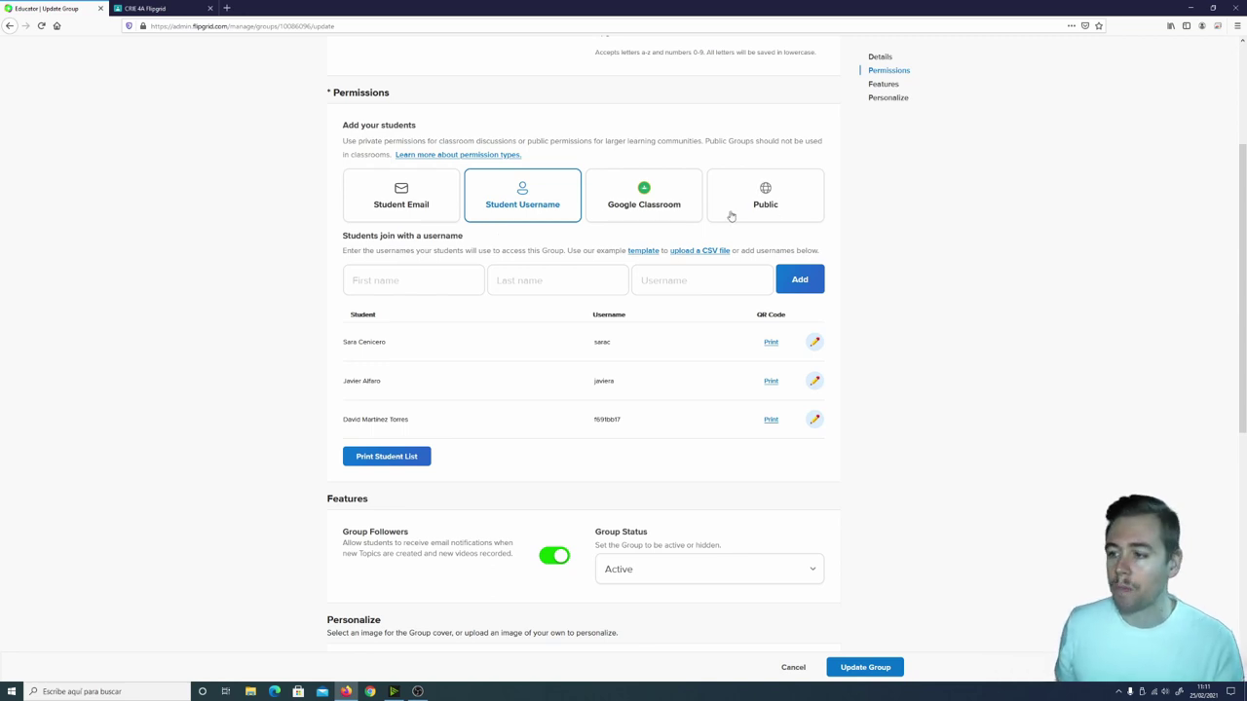
Keep Student Username access instead of Google Classroom and save with Update Group.
click(643, 206)
click(546, 203)
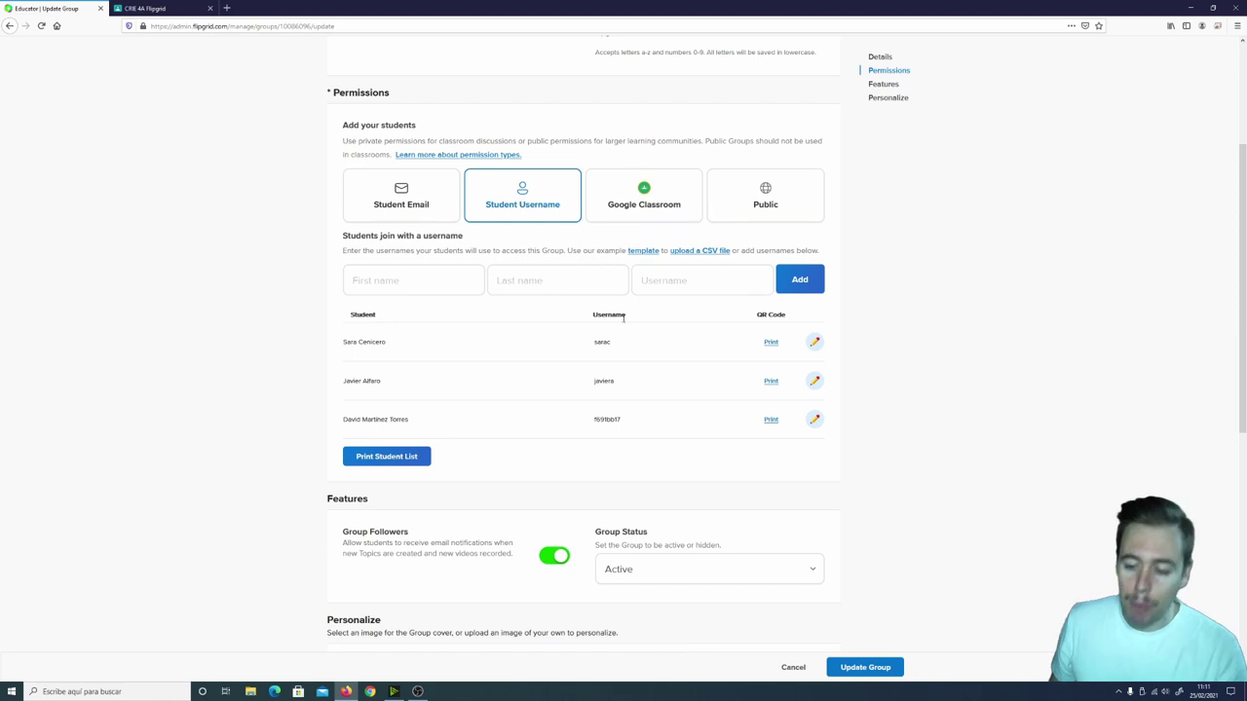
scroll(616, 334, down, 5)
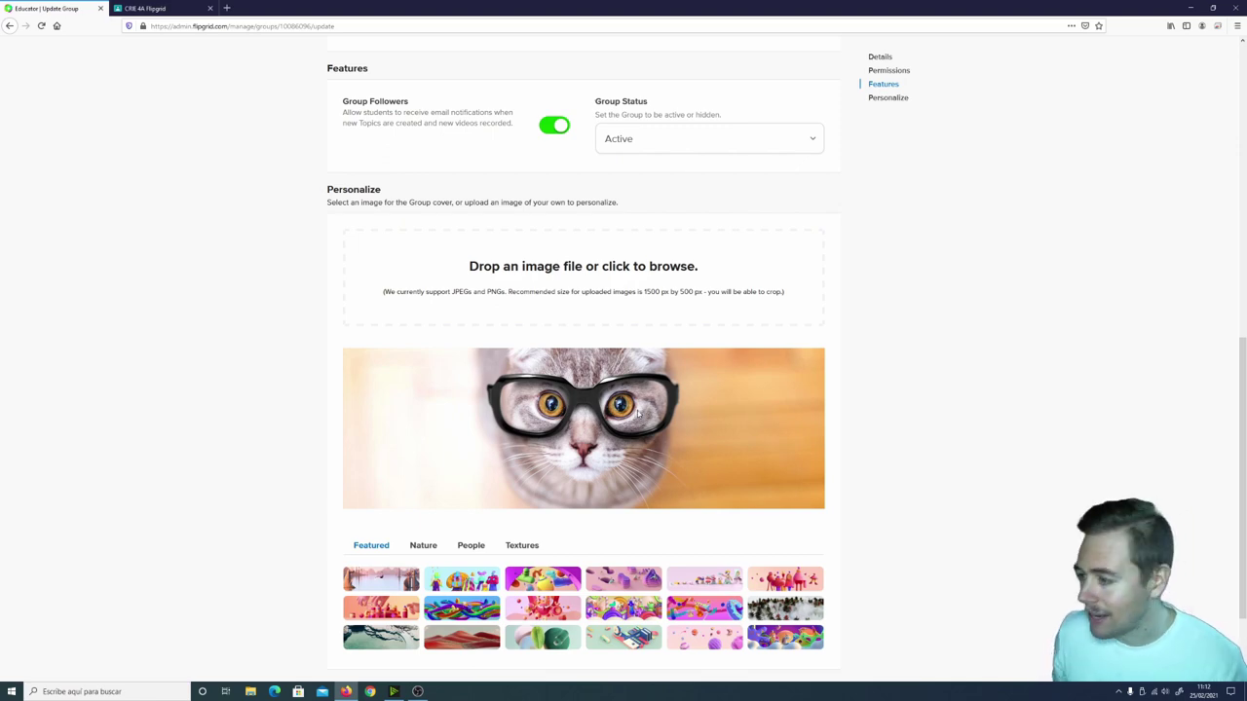
scroll(610, 438, down, 2)
scroll(610, 439, up, 8)
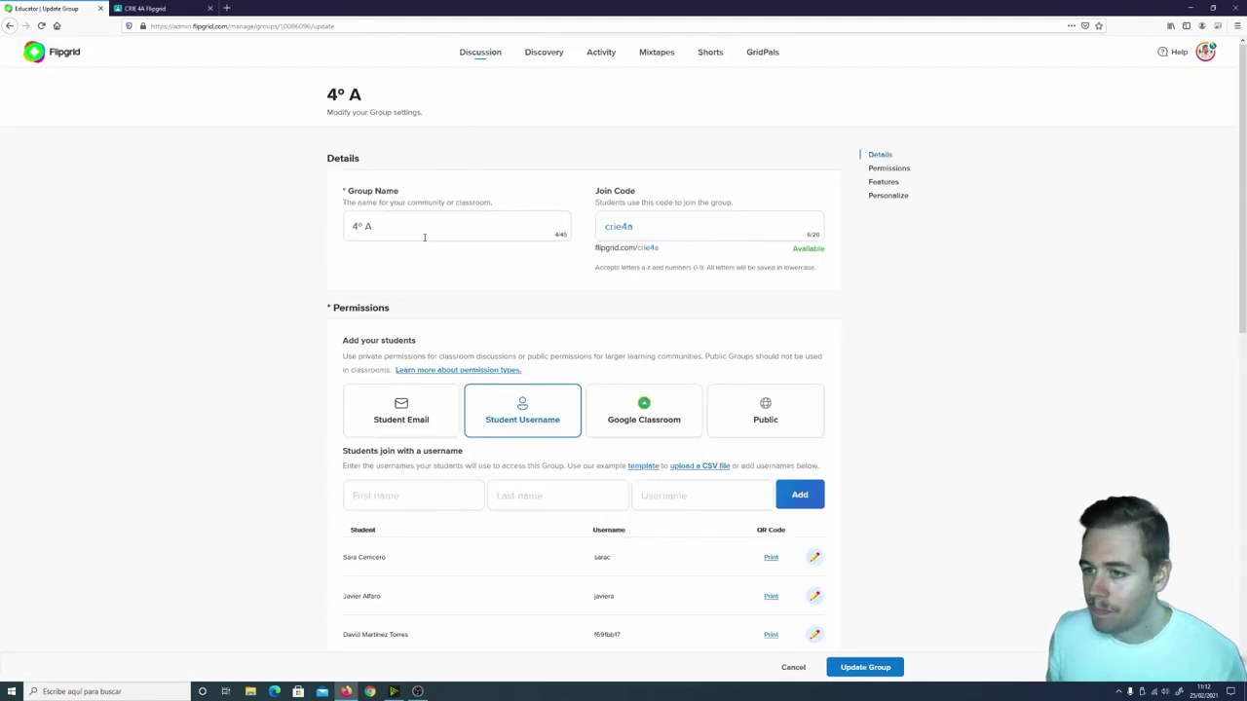
scroll(676, 396, down, 10)
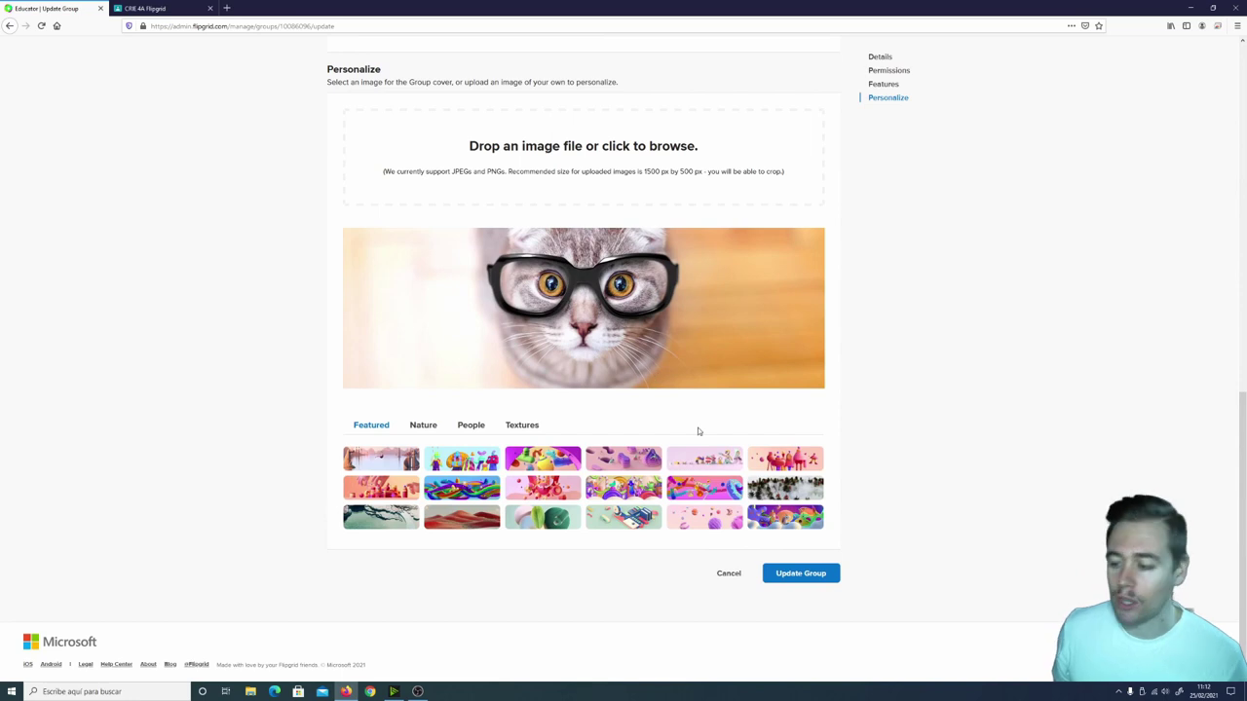
click(795, 579)
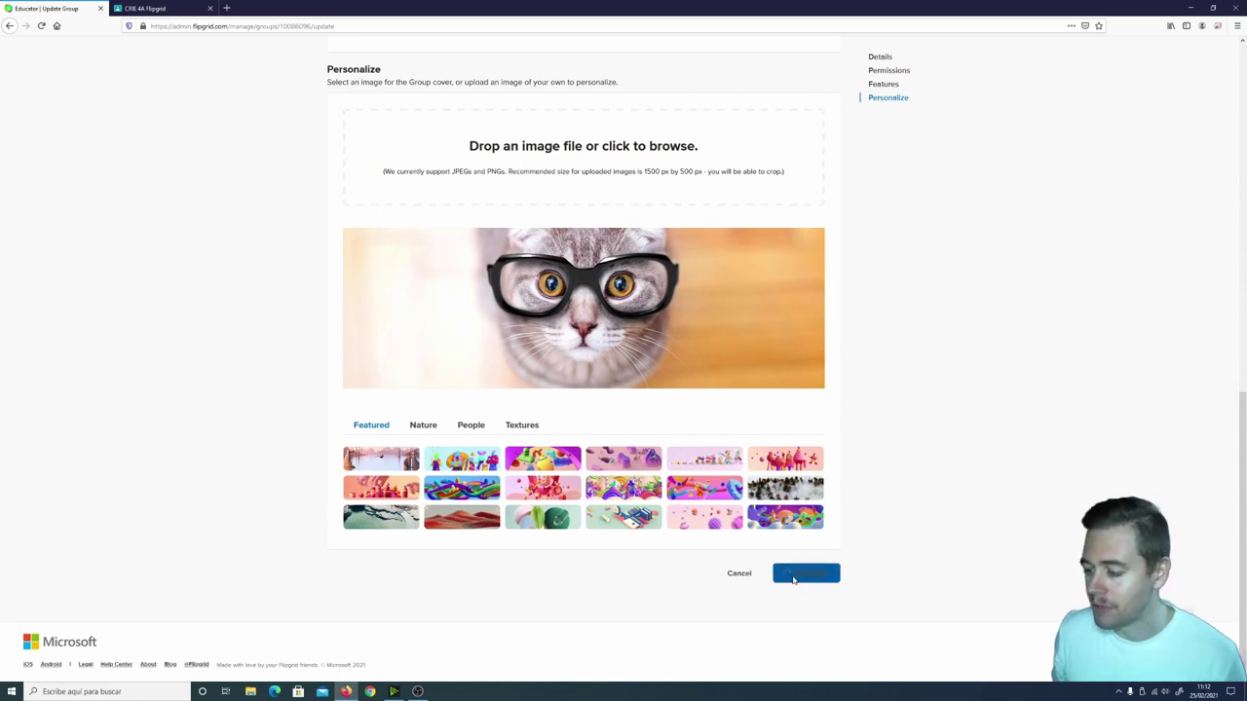